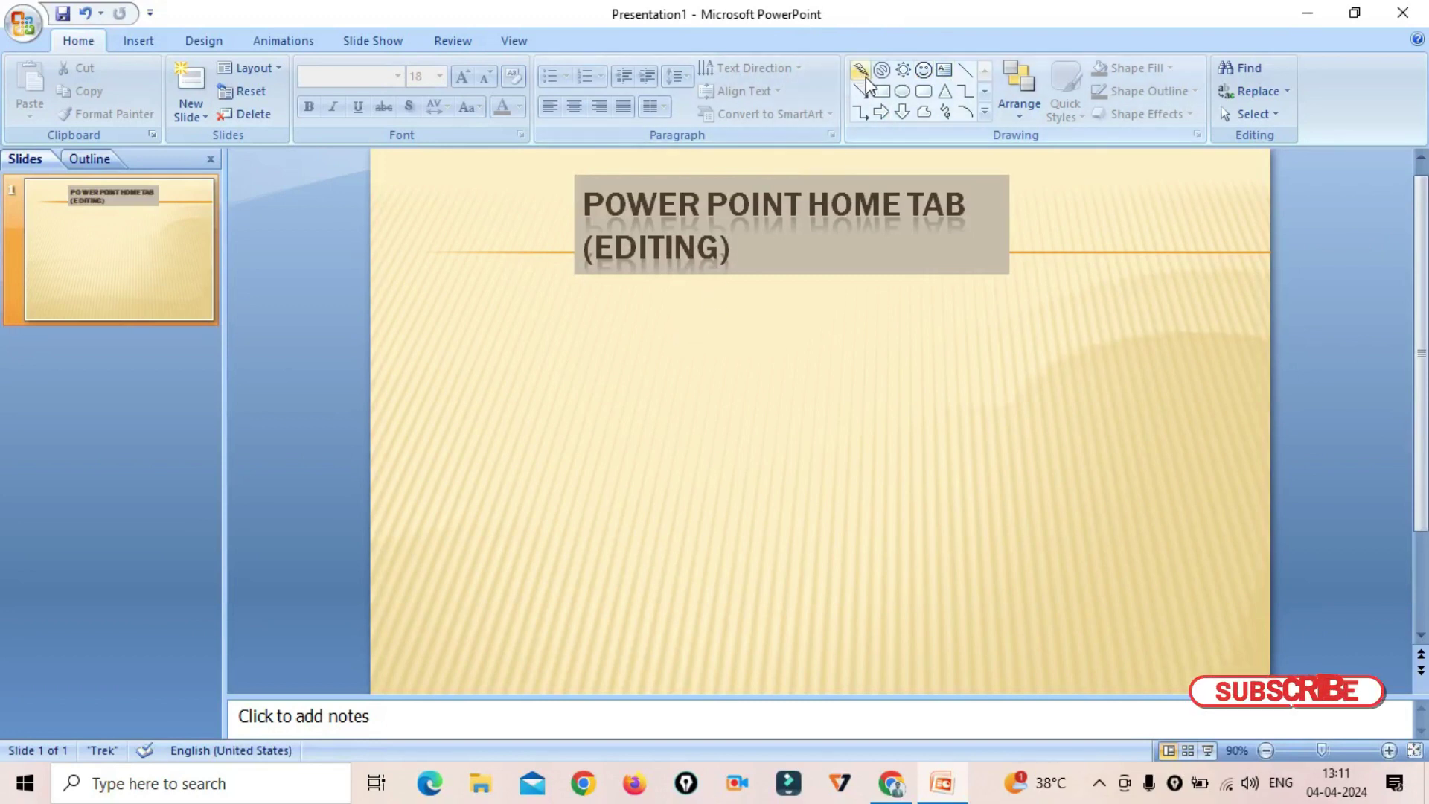
# - Draw a text box under the title, fill it with =RAND() sample paragraphs, and widen it
pyautogui.click(947, 72)
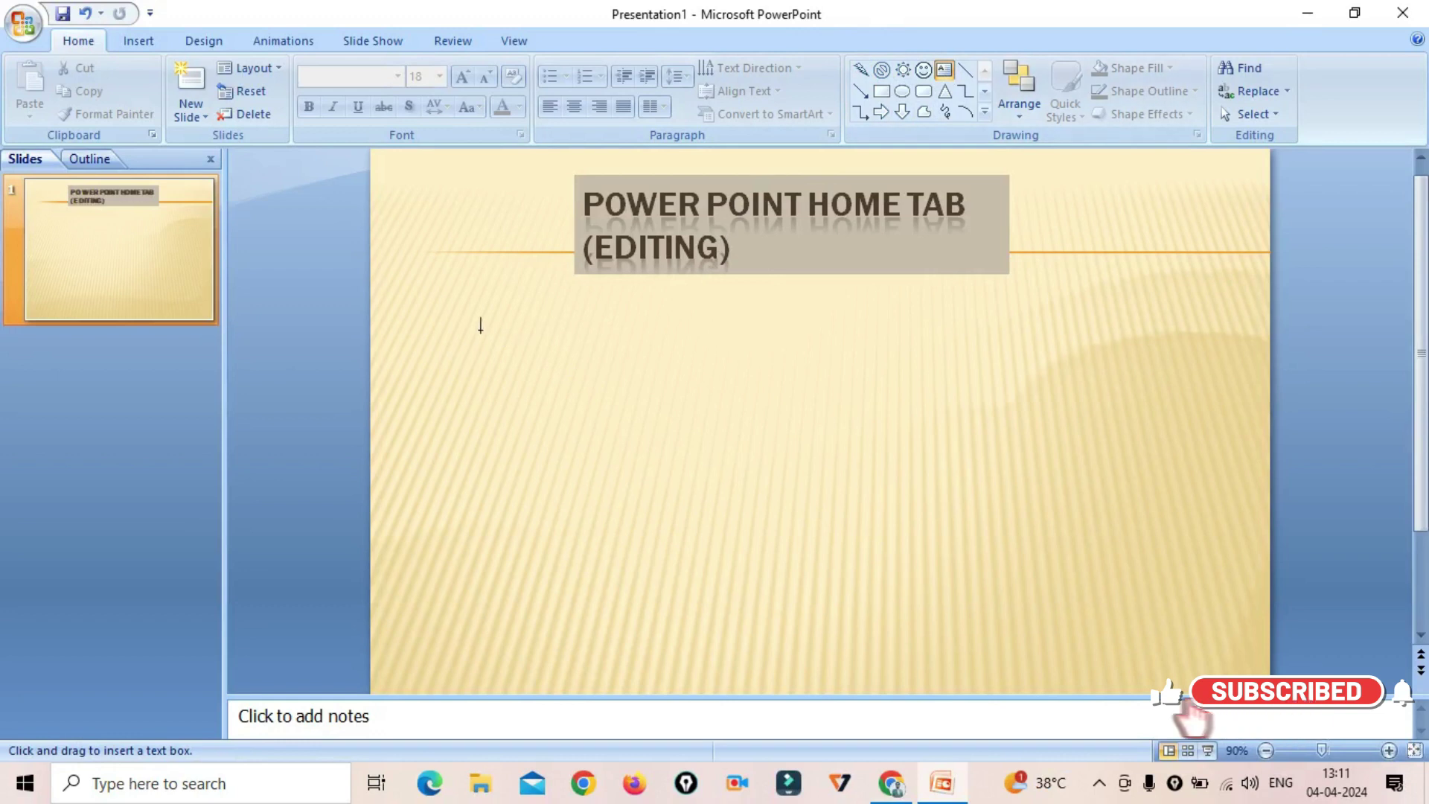
pyautogui.moveTo(477, 324); pyautogui.dragTo(933, 514)
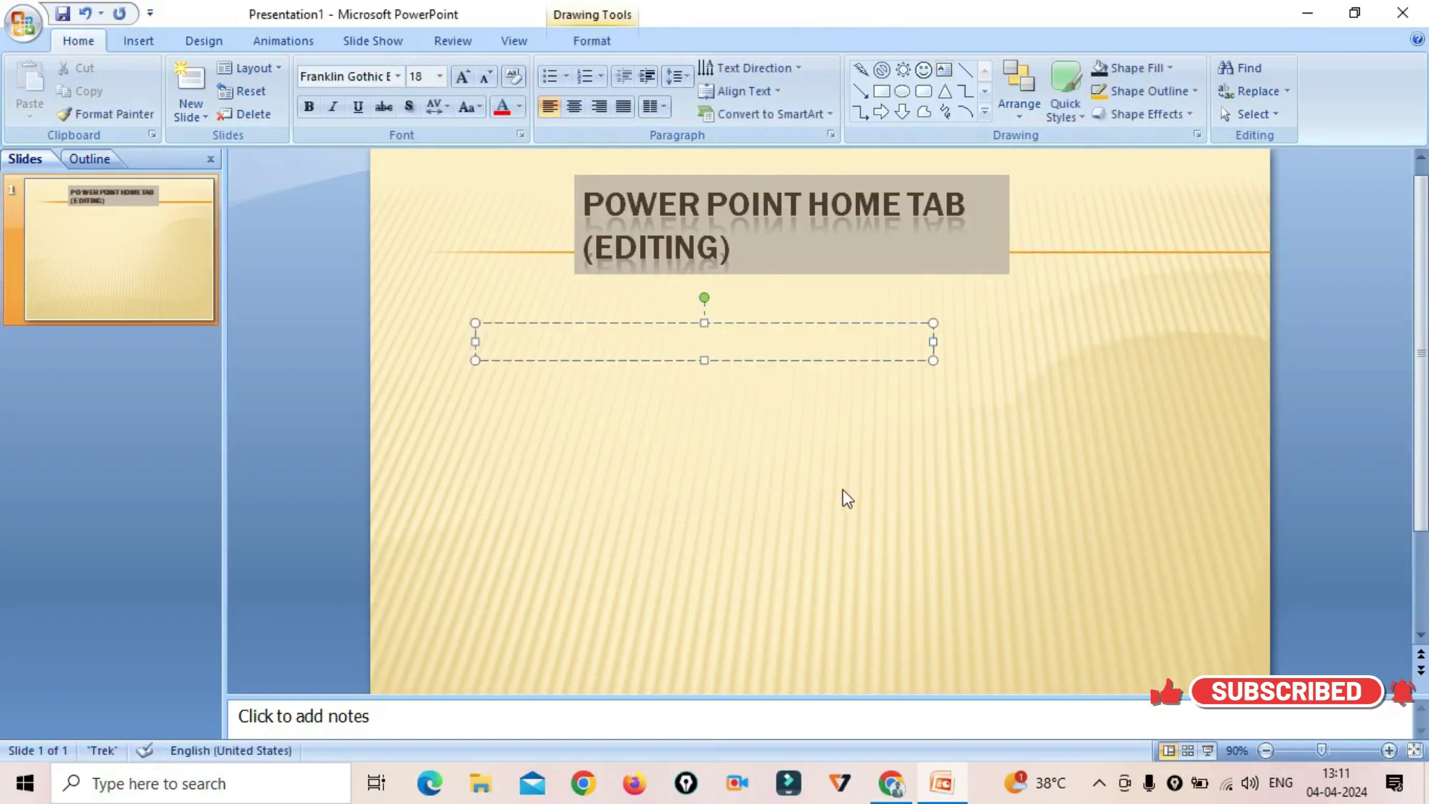
pyautogui.write('=')
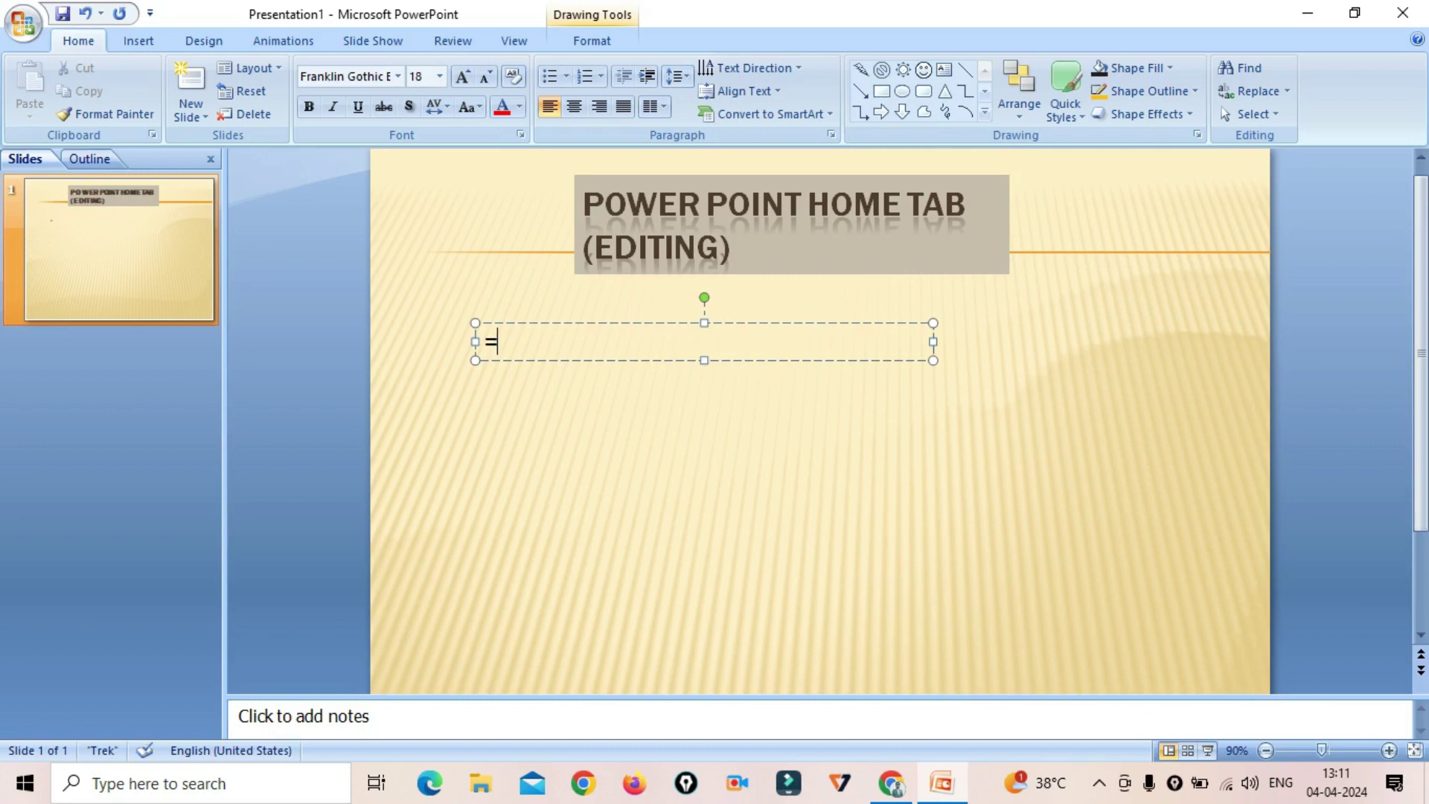
pyautogui.write('RAND(')
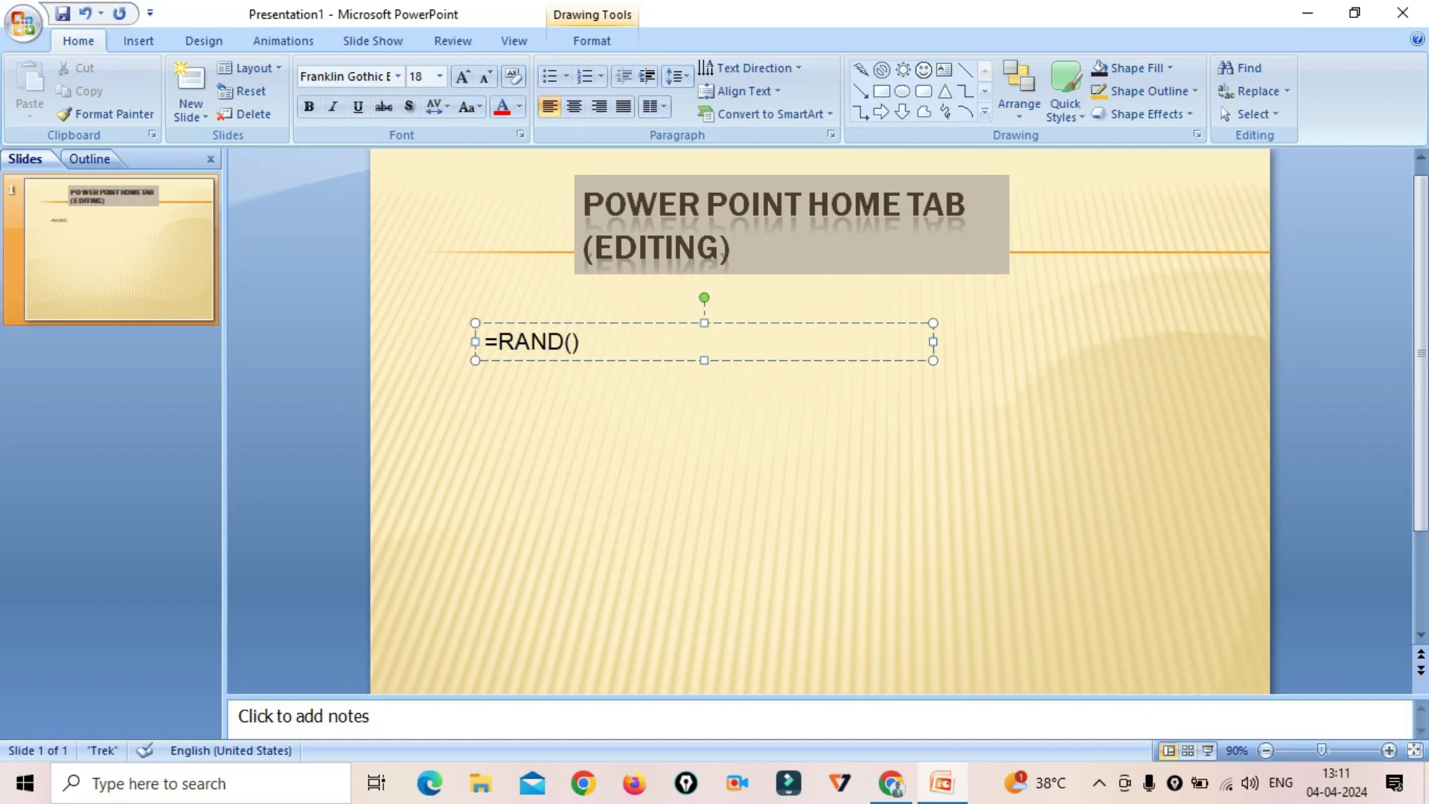
pyautogui.press('Return')
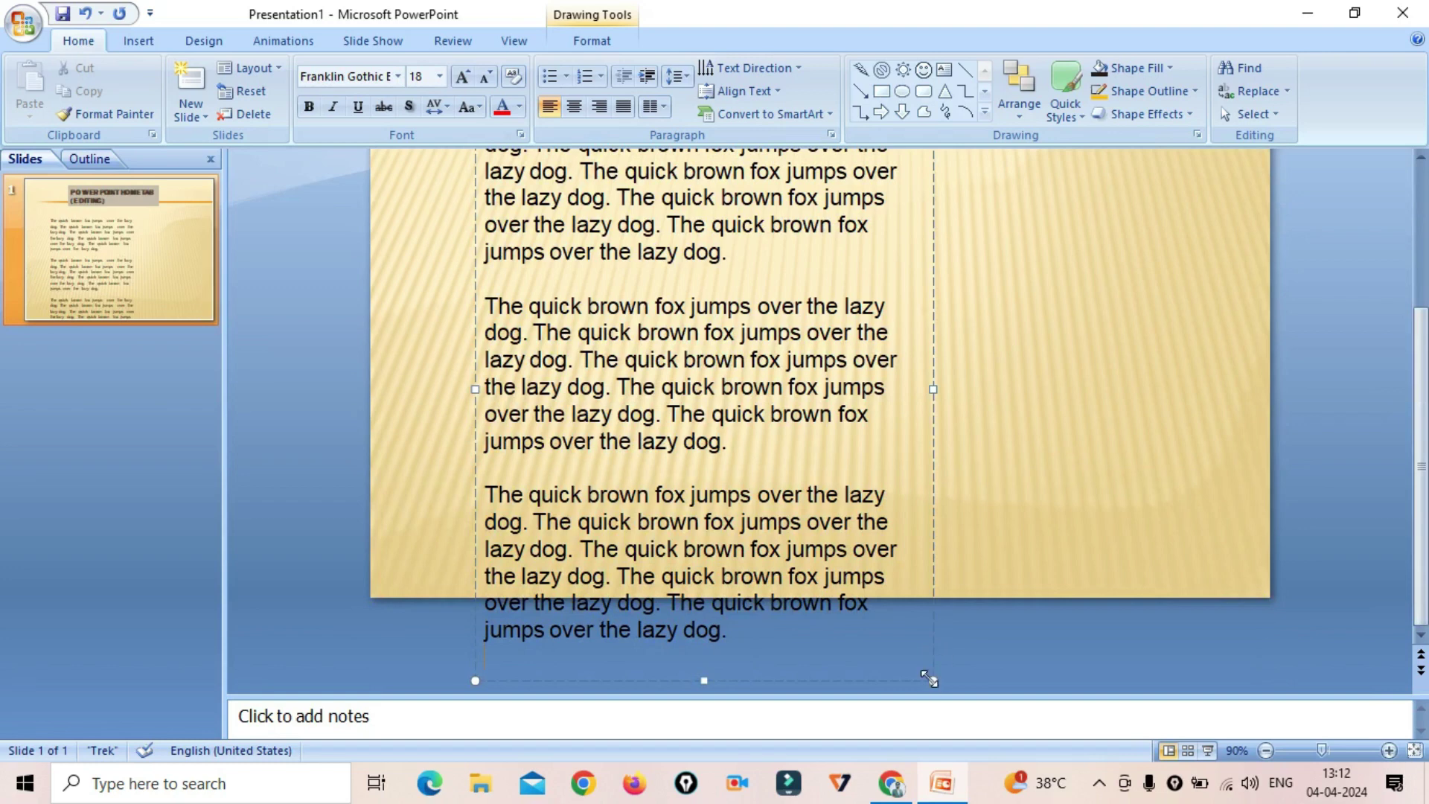
pyautogui.moveTo(929, 679); pyautogui.dragTo(1158, 632)
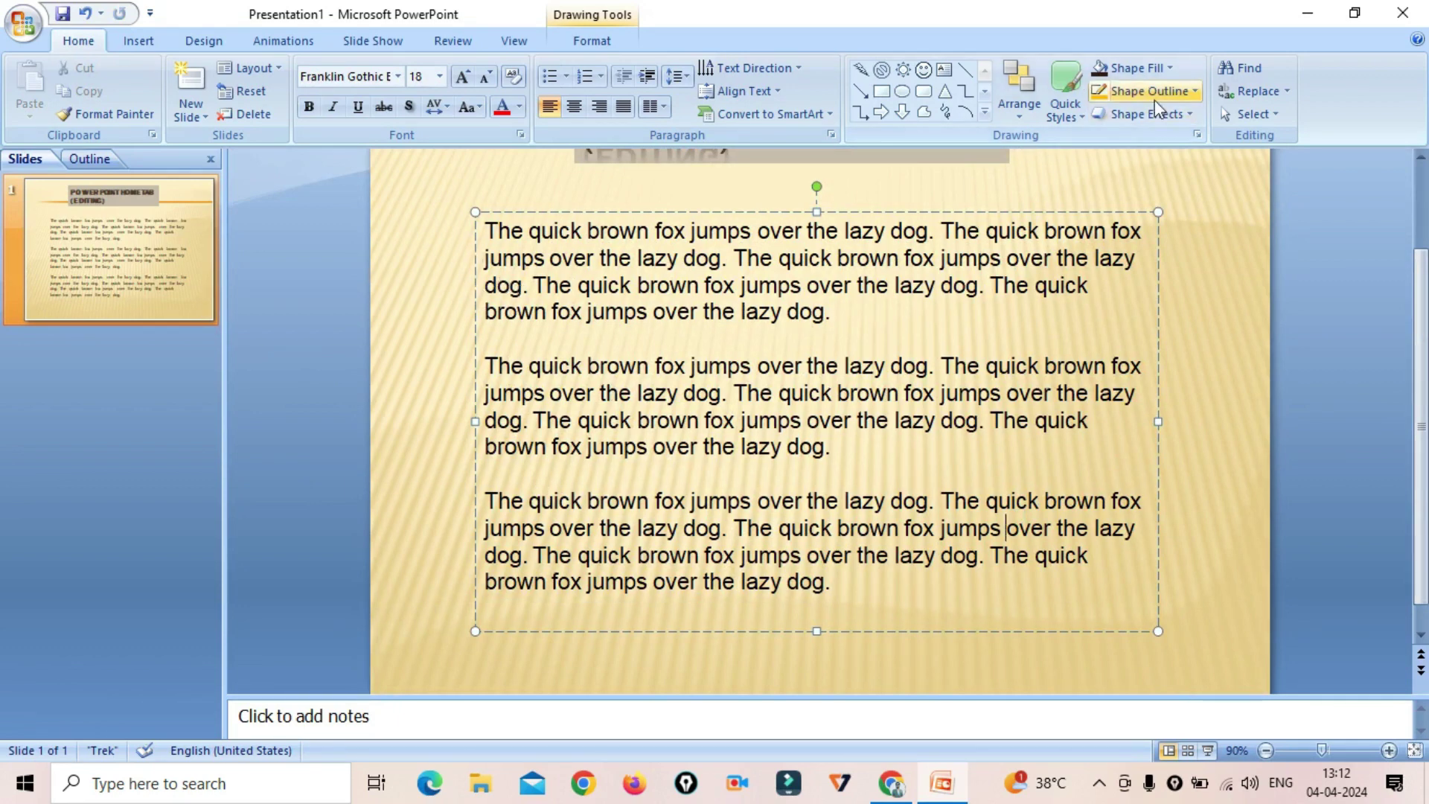
pyautogui.click(1232, 83)
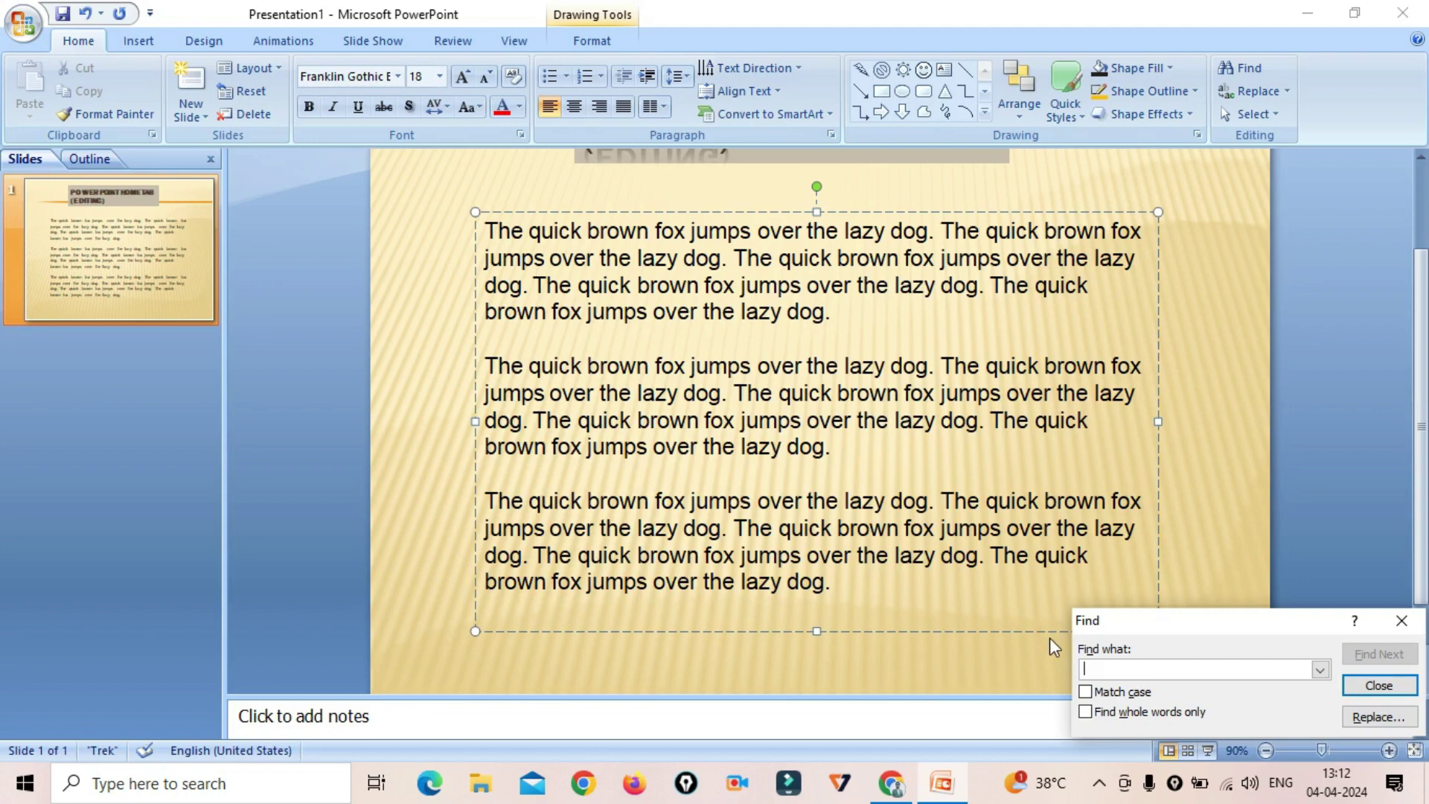
pyautogui.write('QUIC')
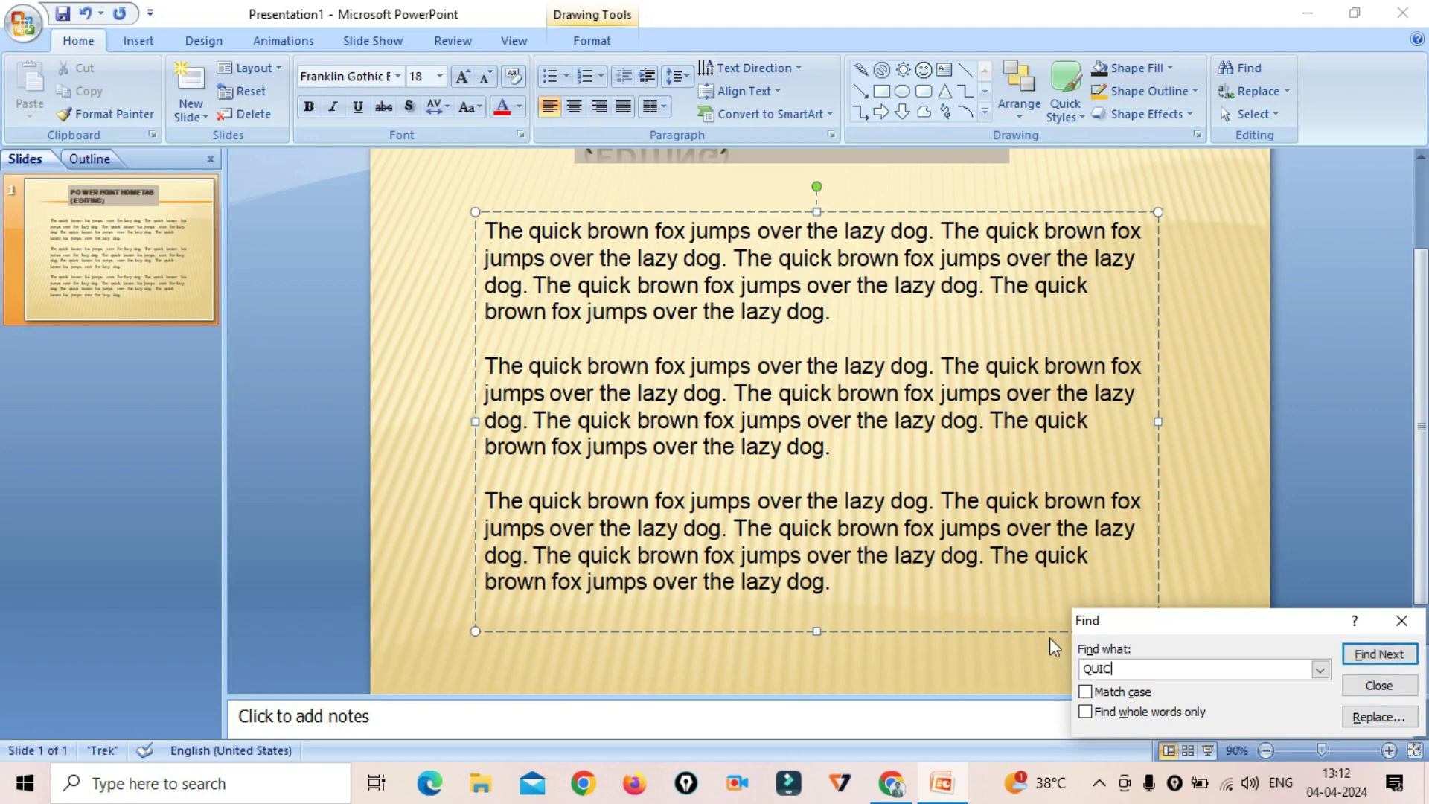
pyautogui.write('K')
pyautogui.click(1388, 658)
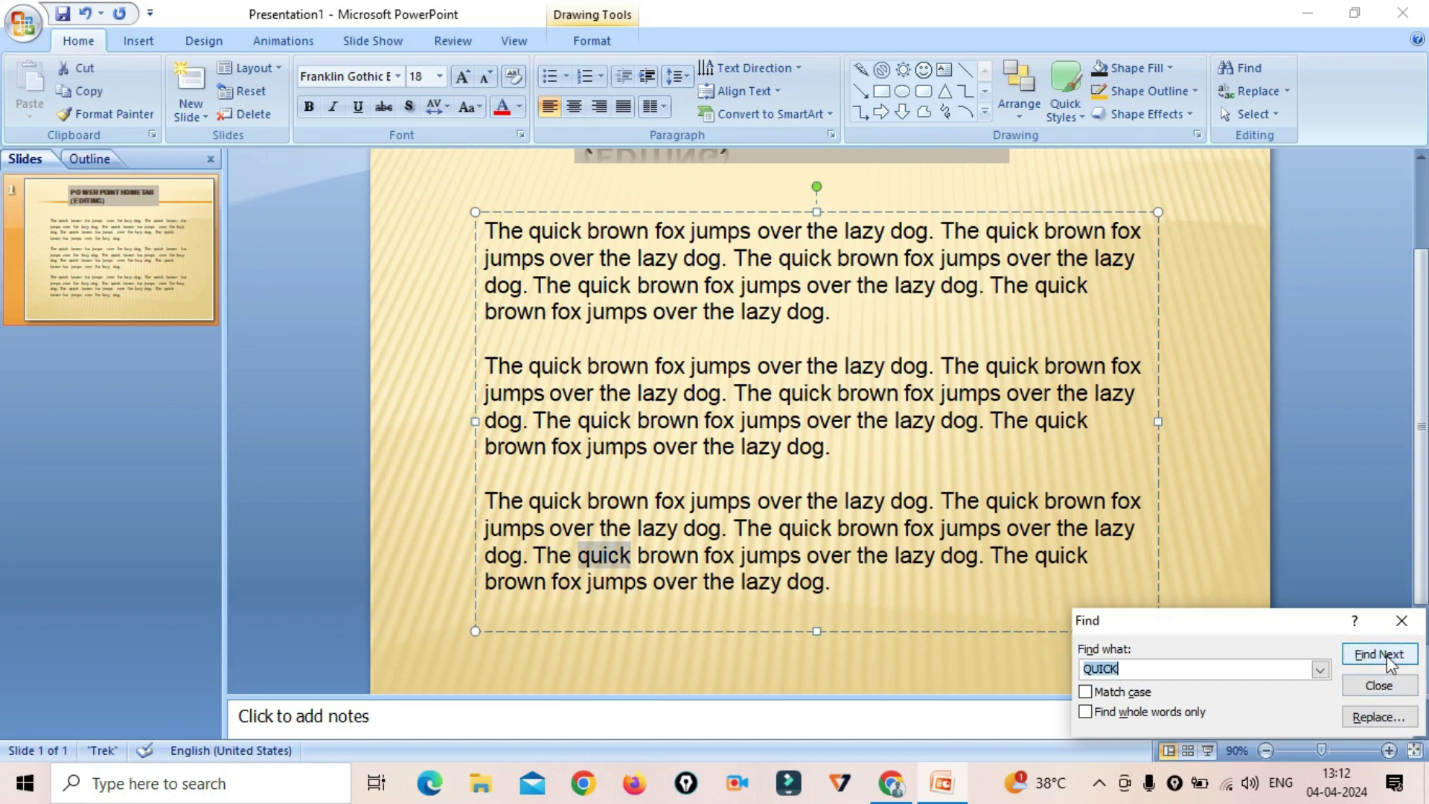
pyautogui.click(1389, 660)
pyautogui.click(1390, 660)
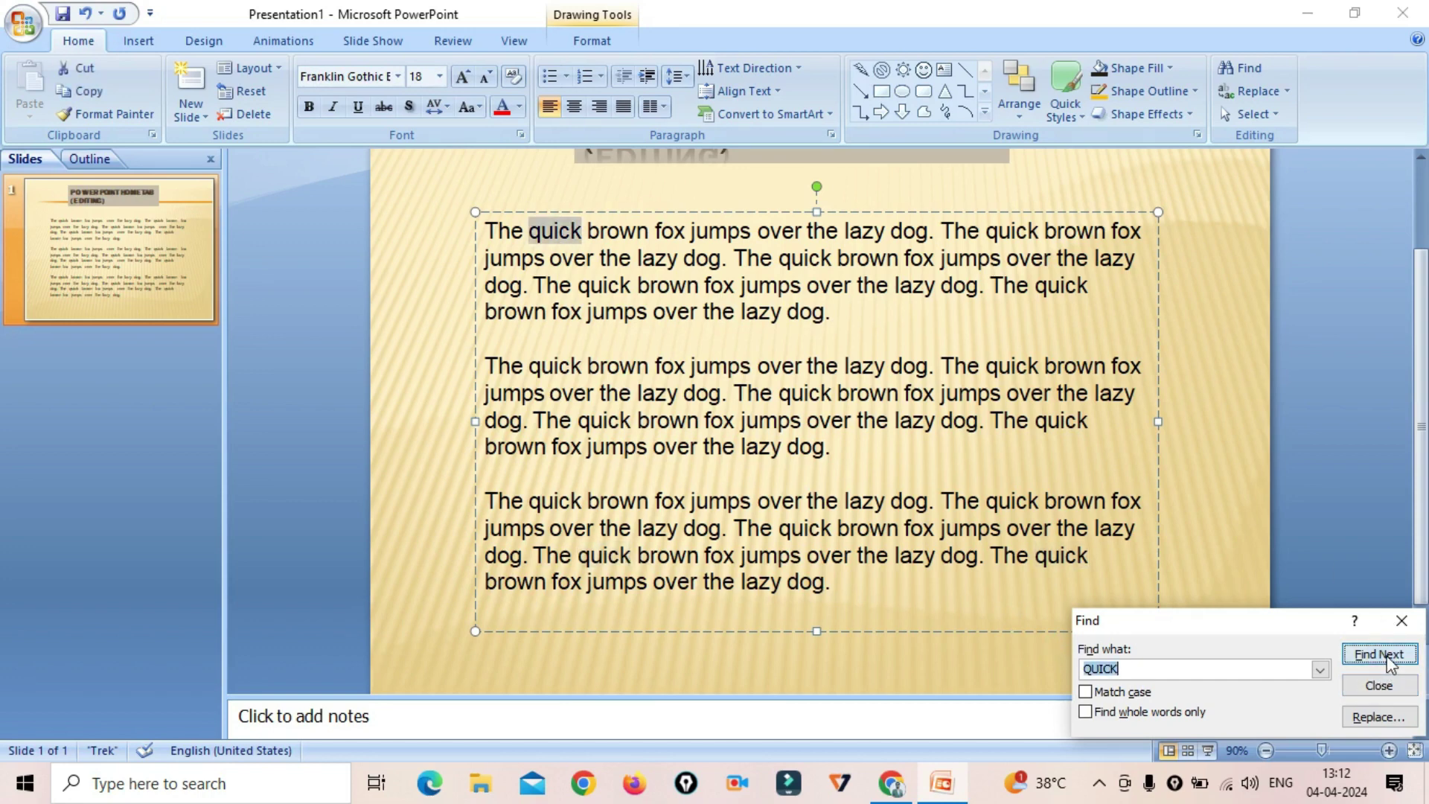
pyautogui.click(1389, 659)
pyautogui.click(1389, 660)
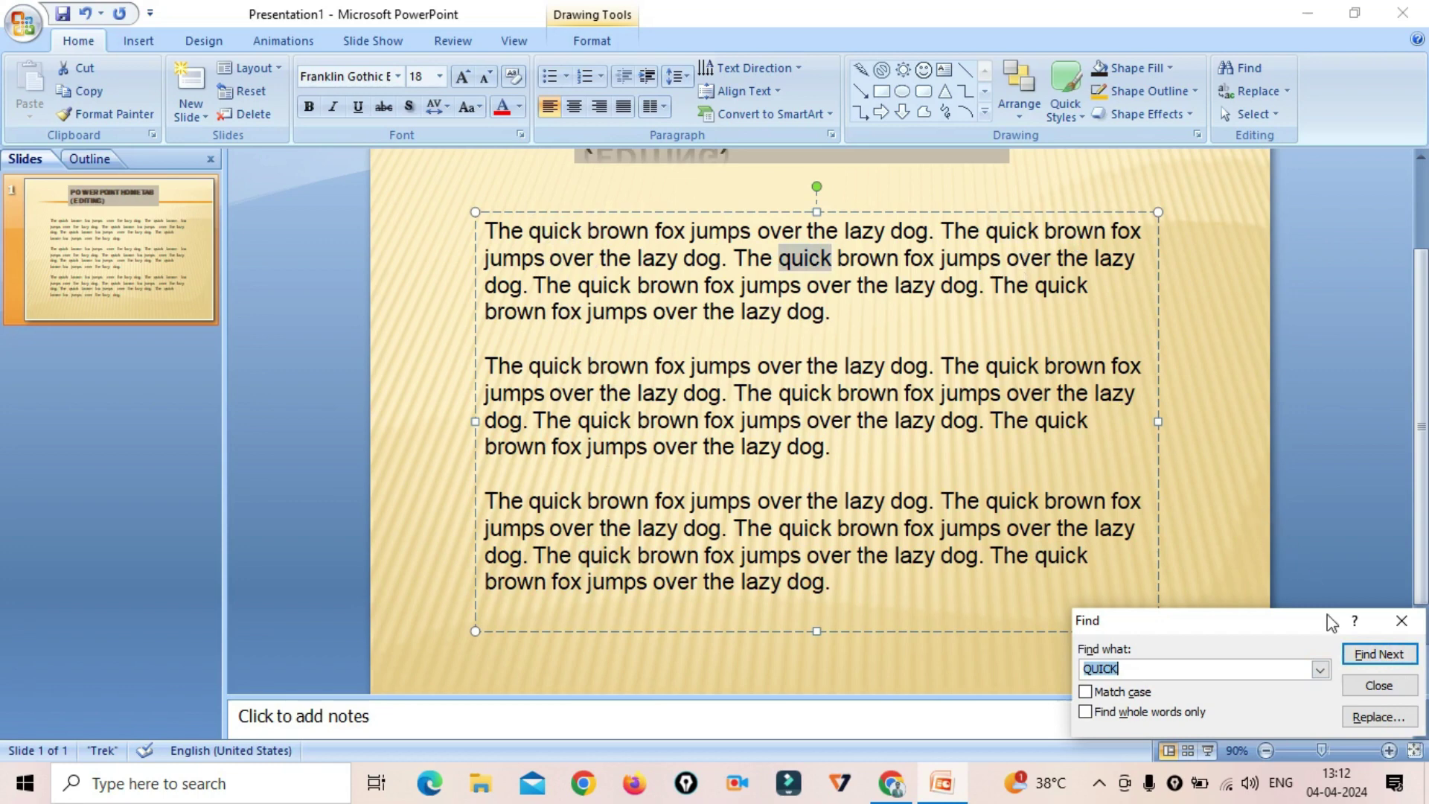
pyautogui.click(1357, 658)
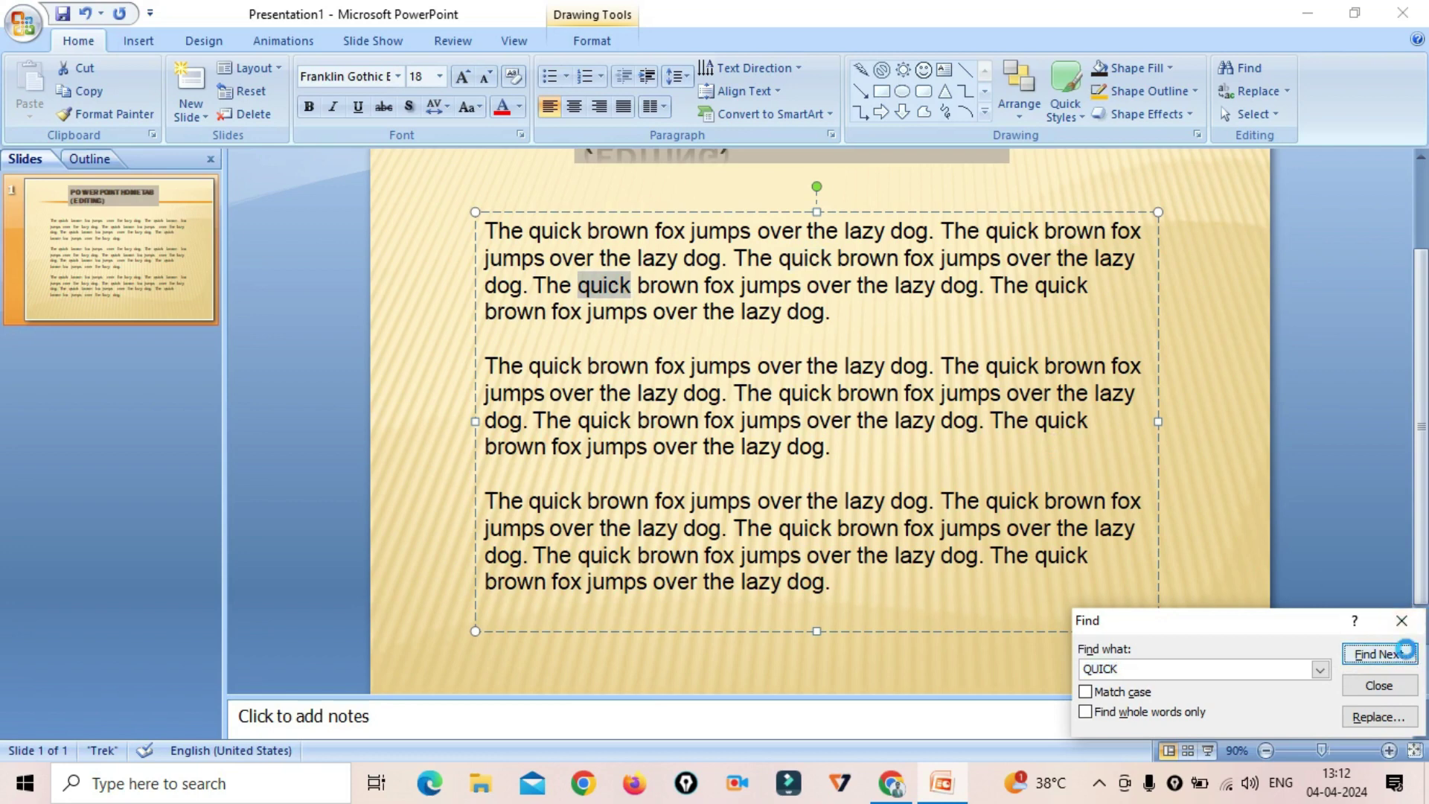
pyautogui.click(1378, 654)
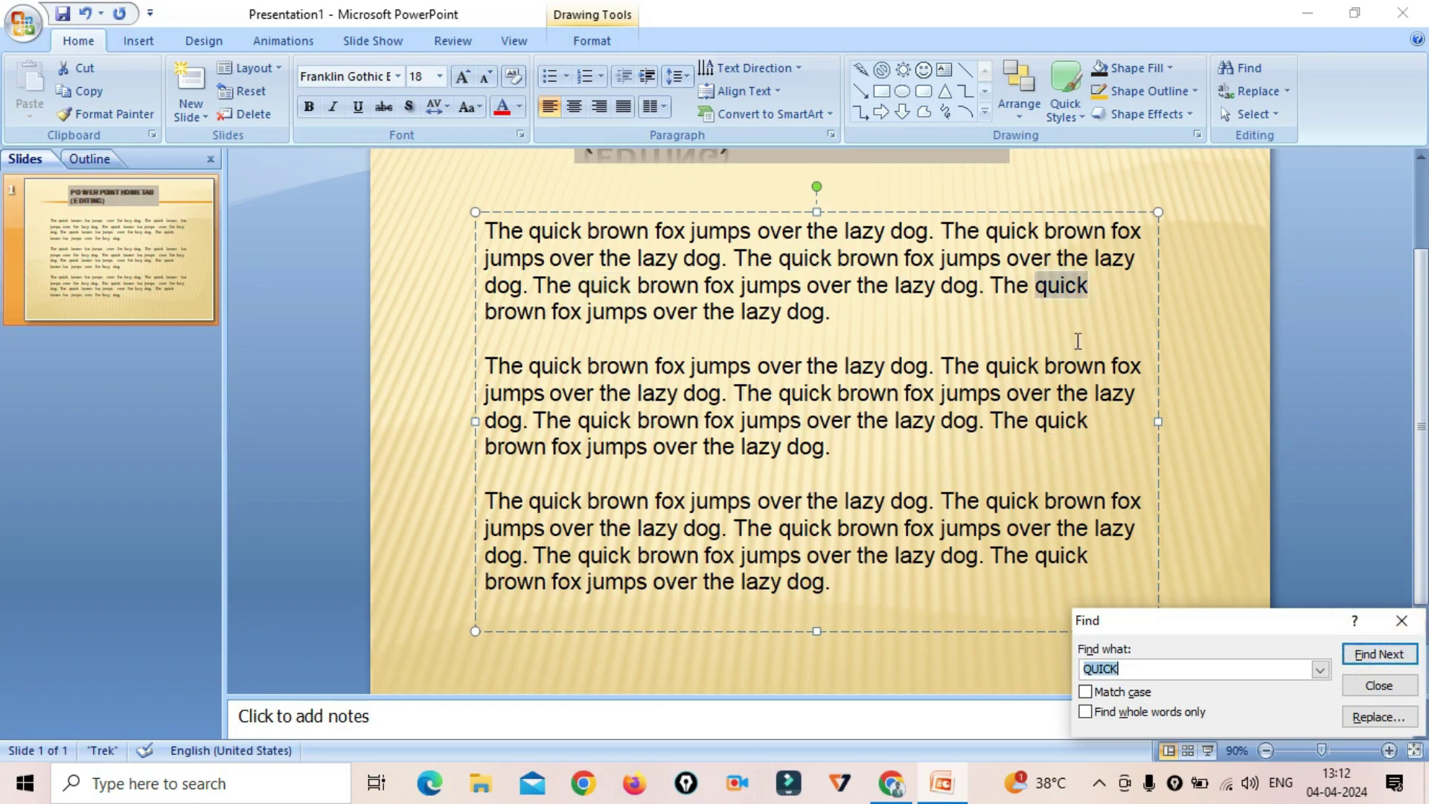
pyautogui.click(1363, 655)
pyautogui.click(1363, 655)
pyautogui.click(1363, 655)
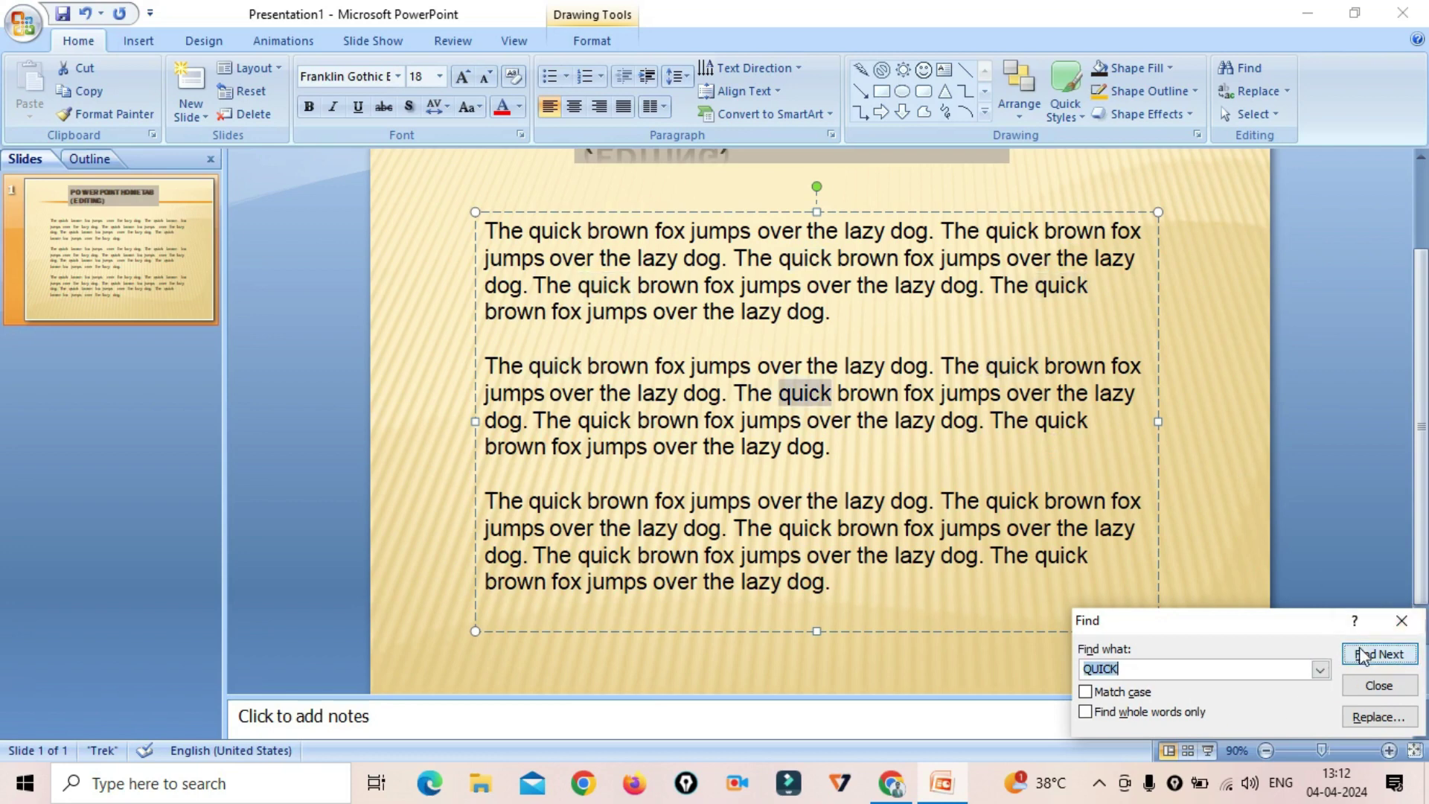
pyautogui.click(1400, 624)
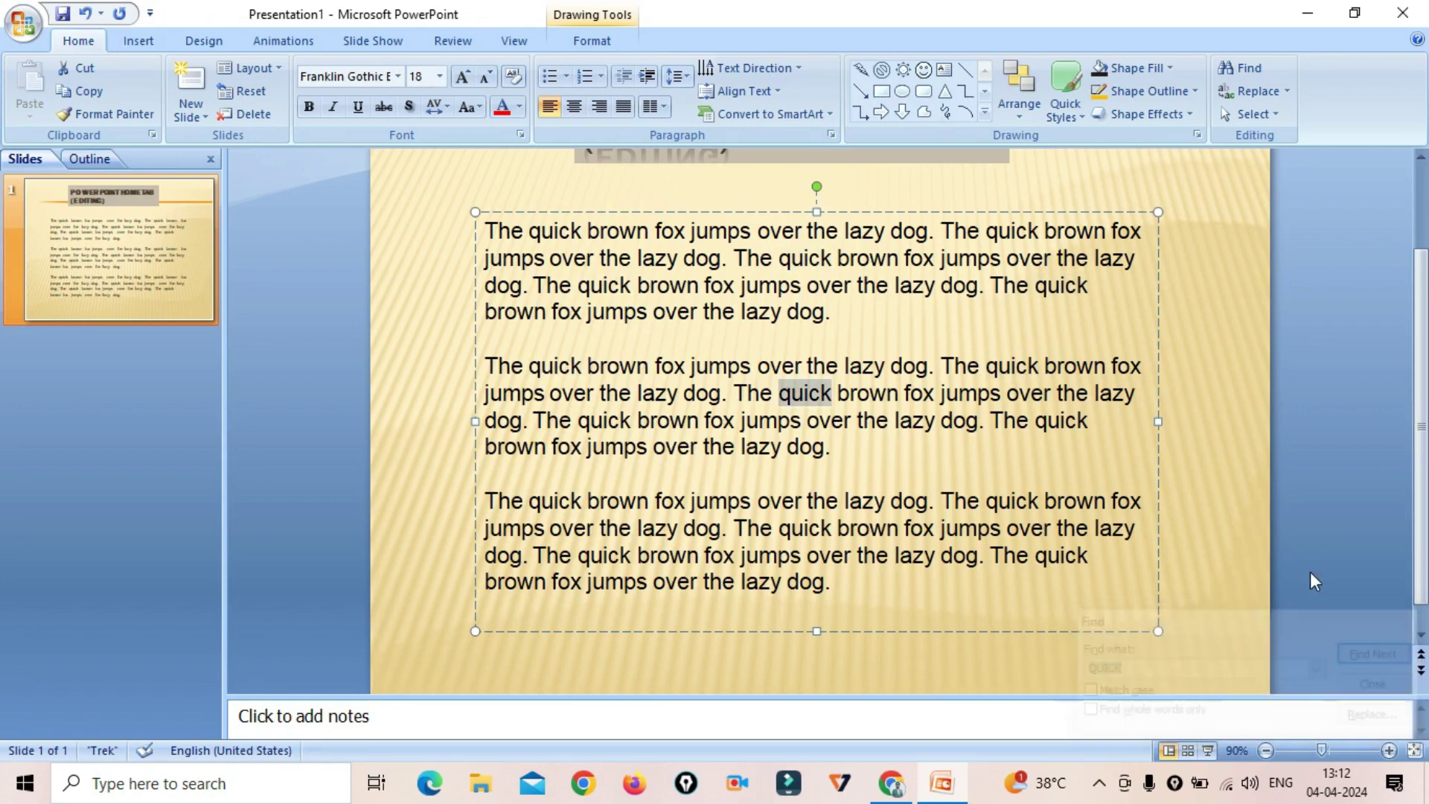
pyautogui.click(918, 573)
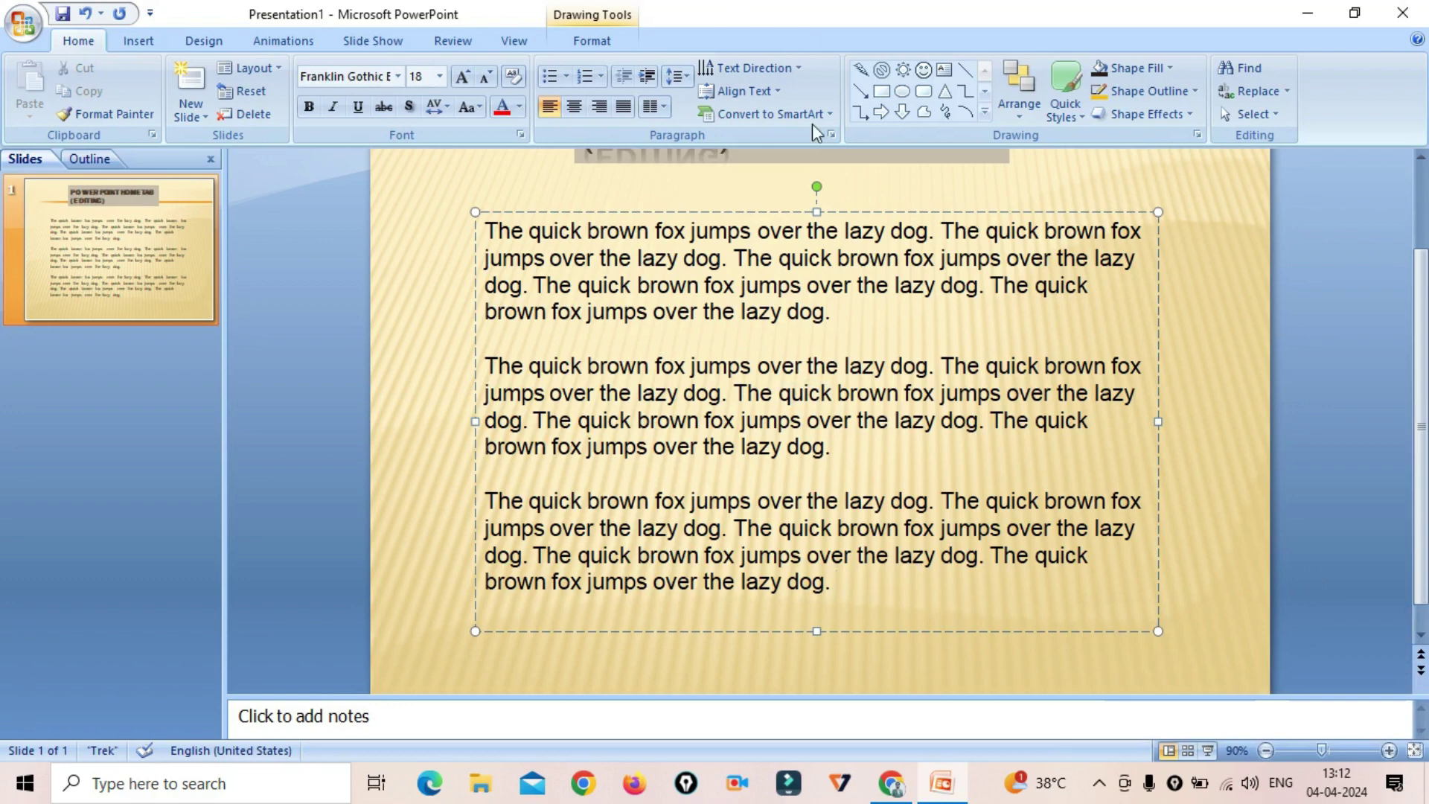
# - Open Replace and search the presentation for FAST, dismissing the not-found notice
pyautogui.click(1284, 94)
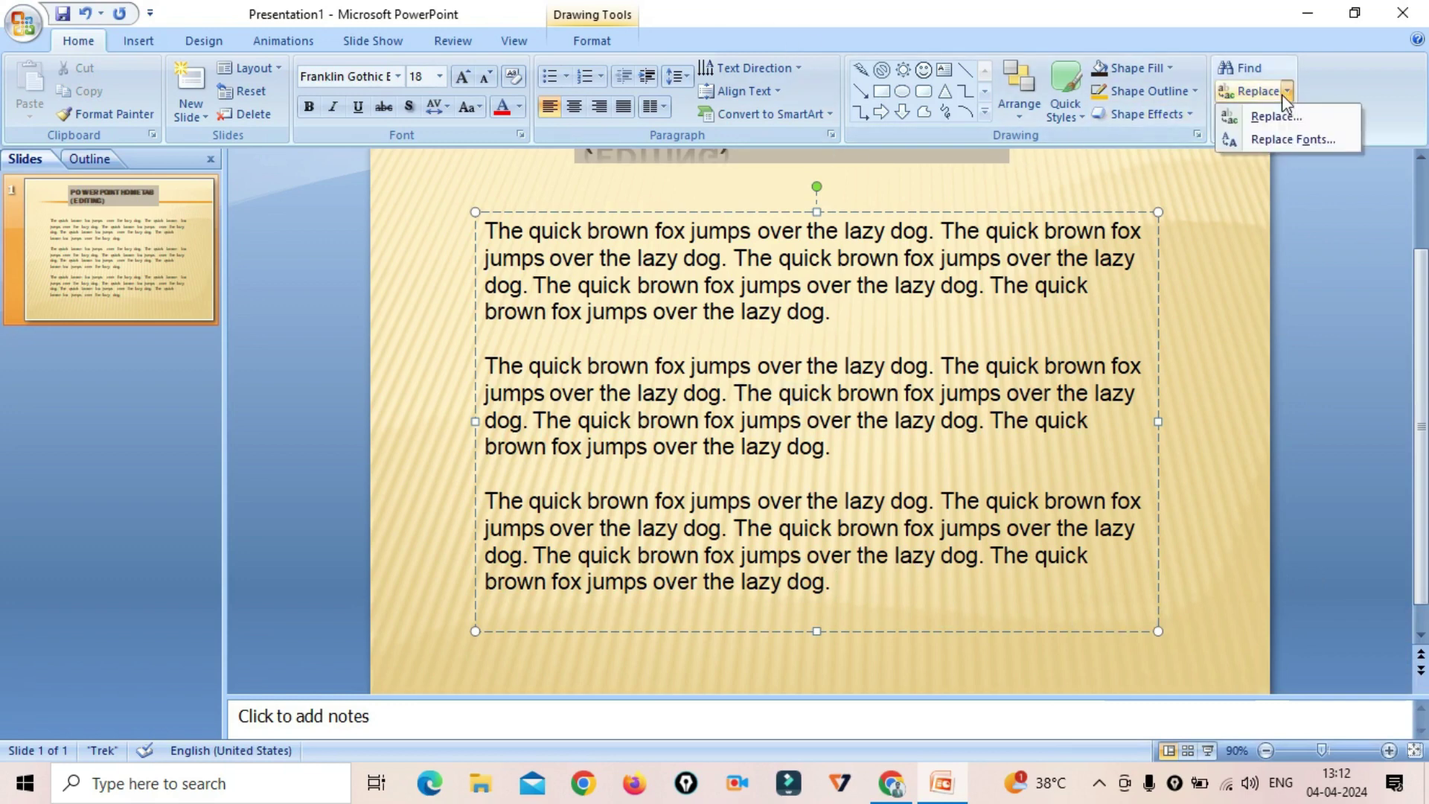
pyautogui.click(1289, 116)
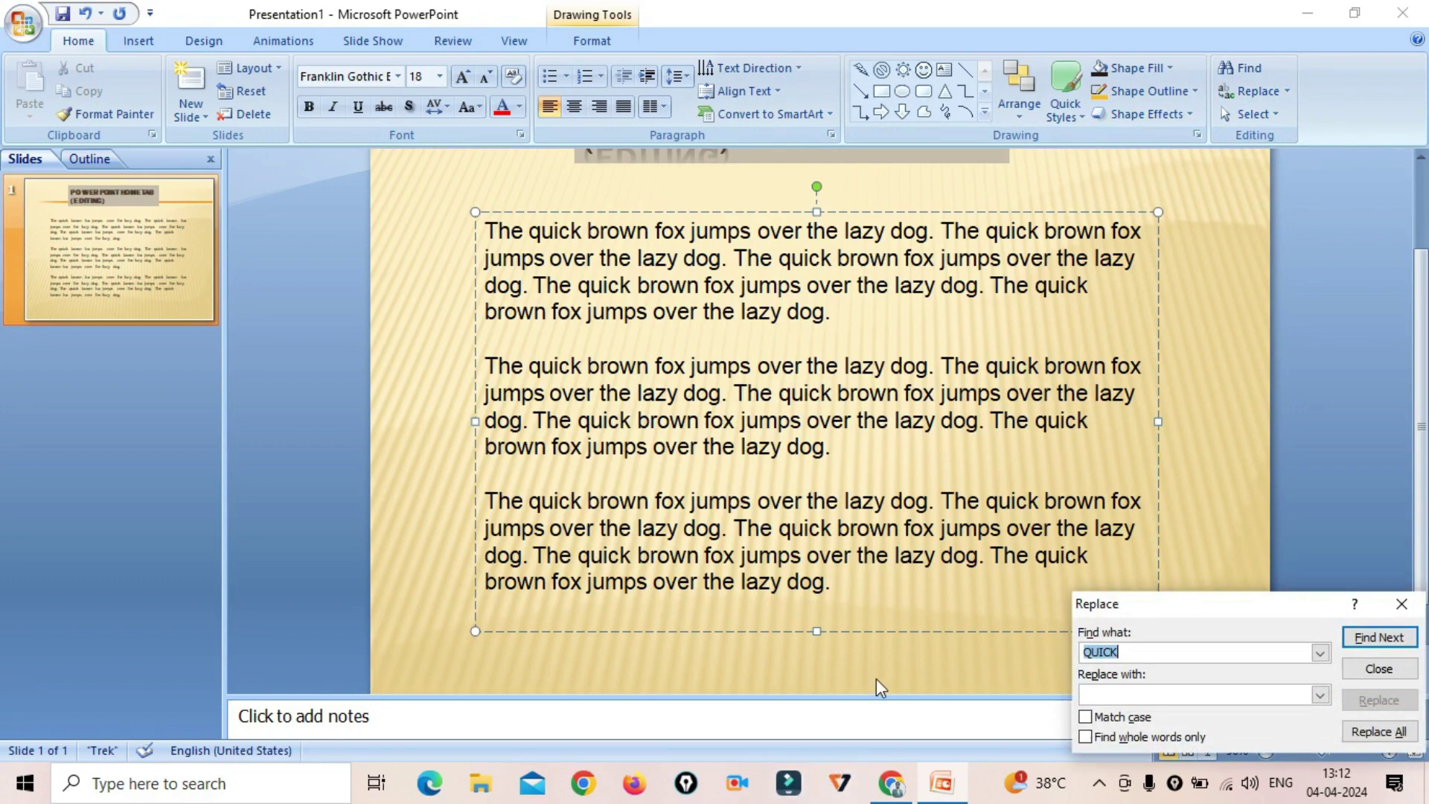
pyautogui.press('BackSpace')
pyautogui.write('FAST')
pyautogui.click(1379, 639)
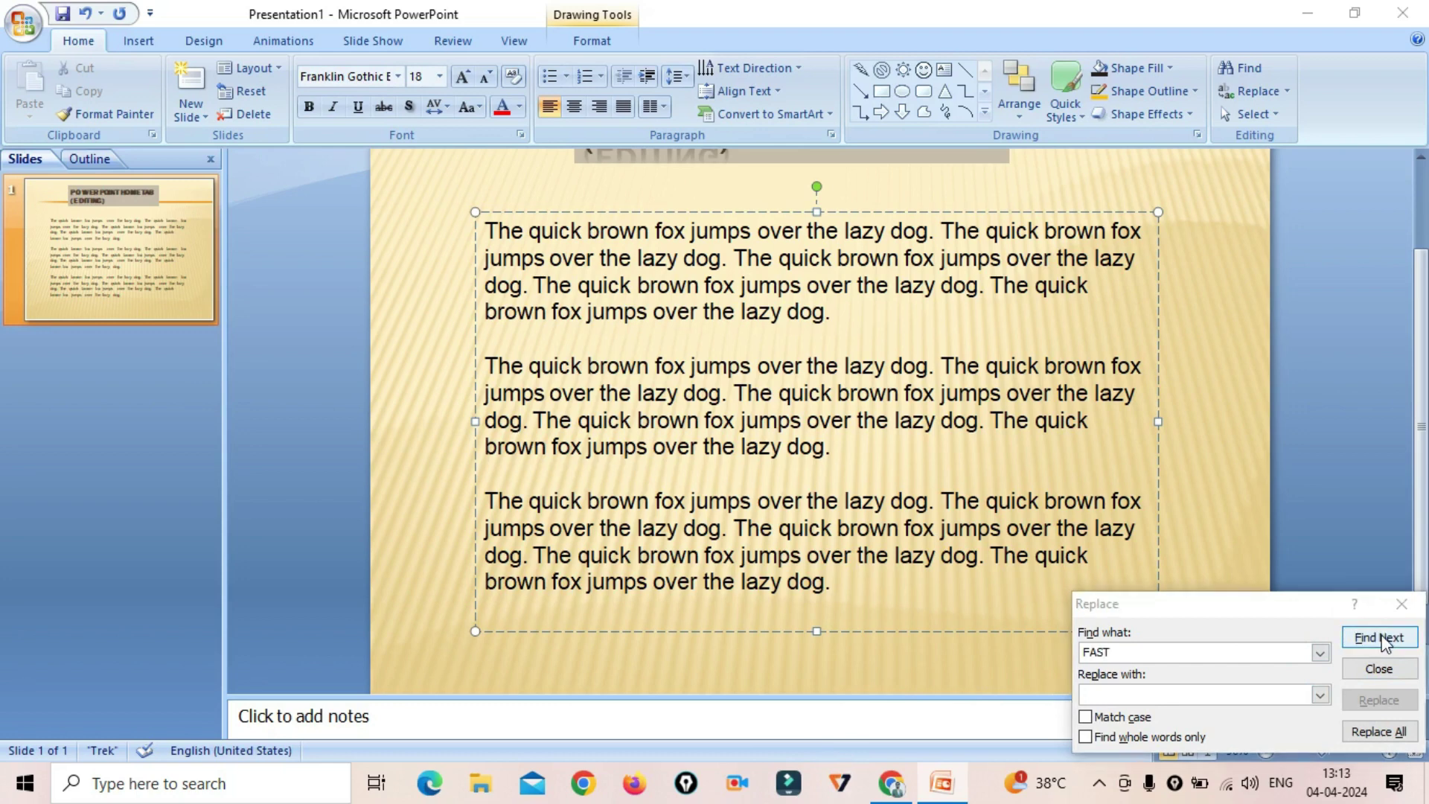
pyautogui.click(717, 445)
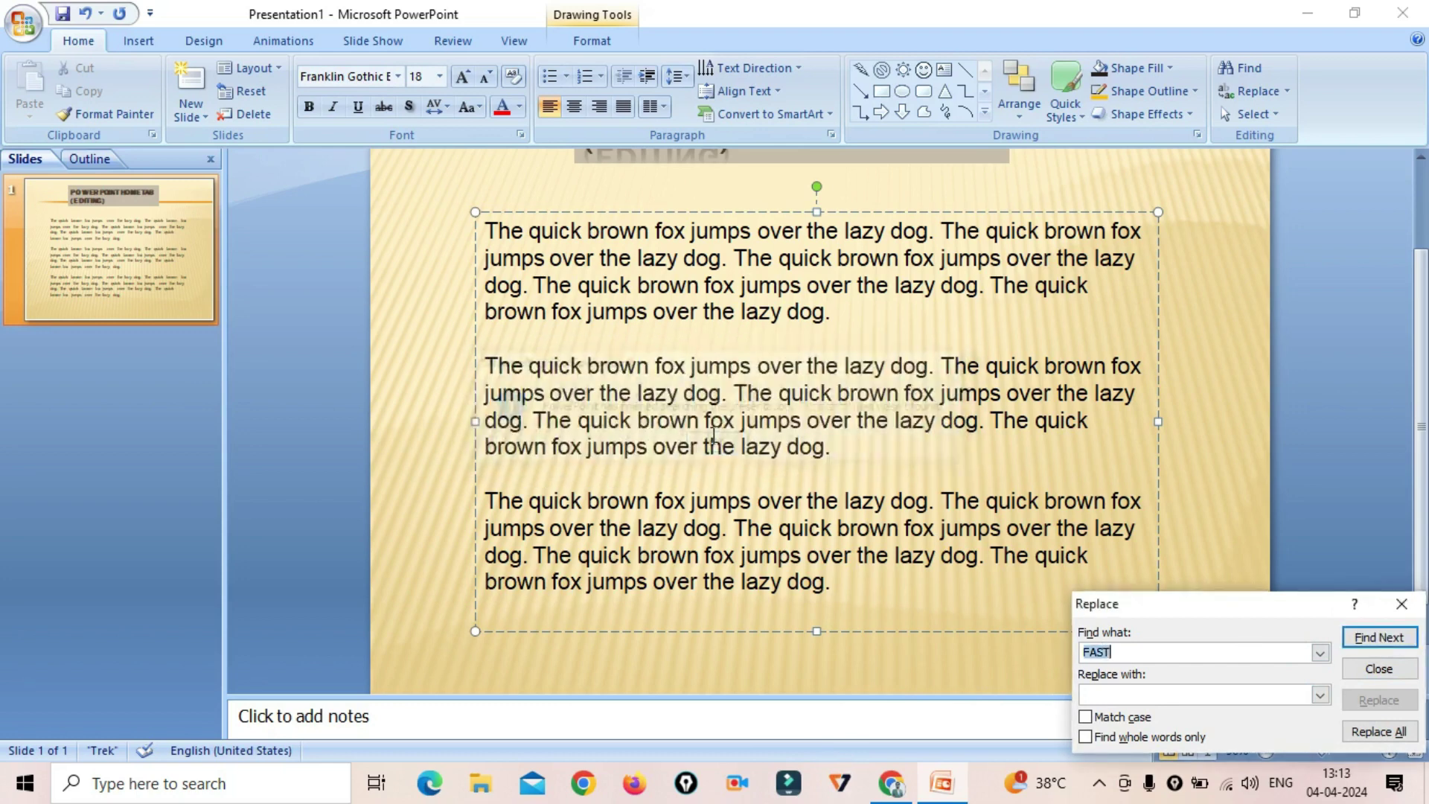
# - Retry the FAST search and Replace All, dismissing each not-found message
pyautogui.click(1361, 646)
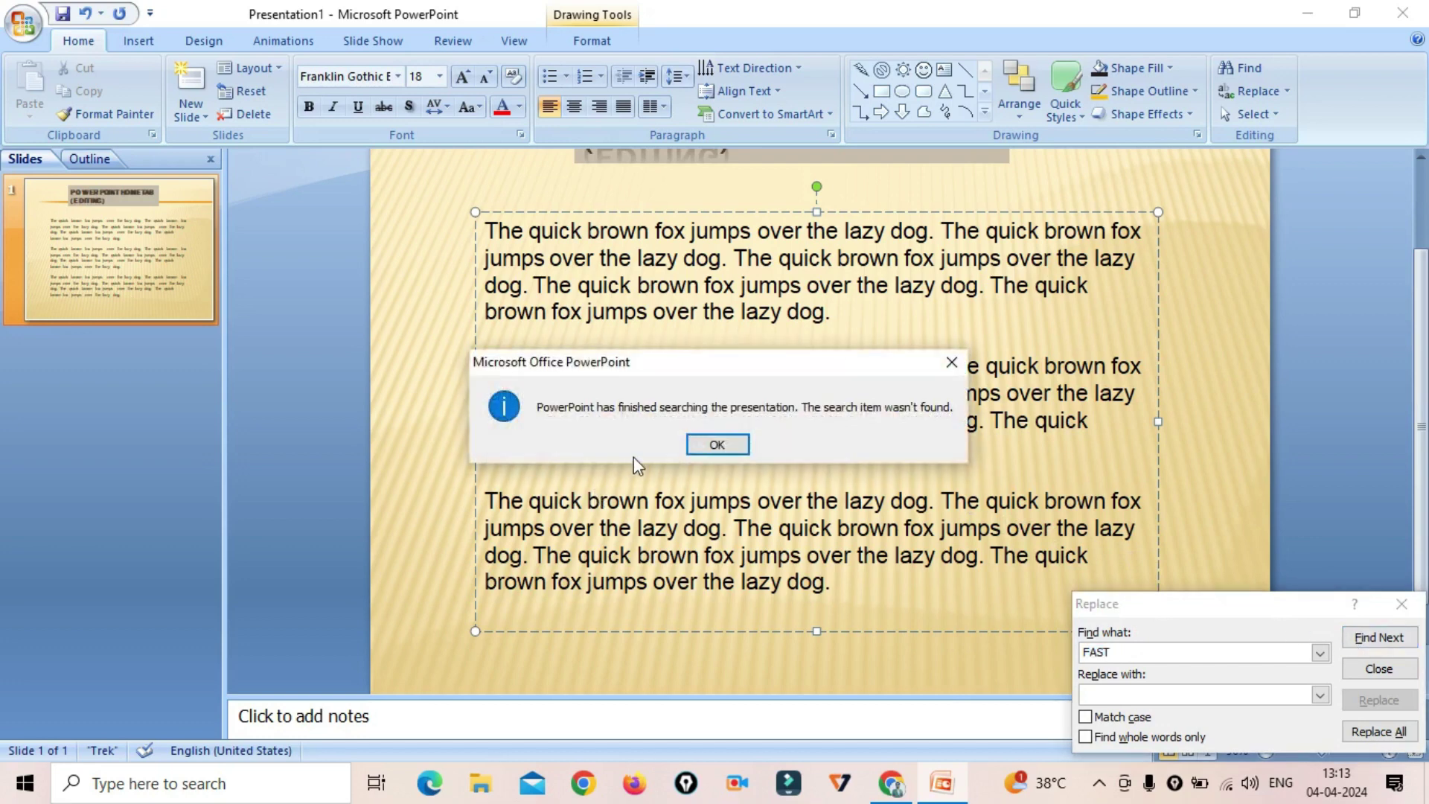
pyautogui.click(717, 445)
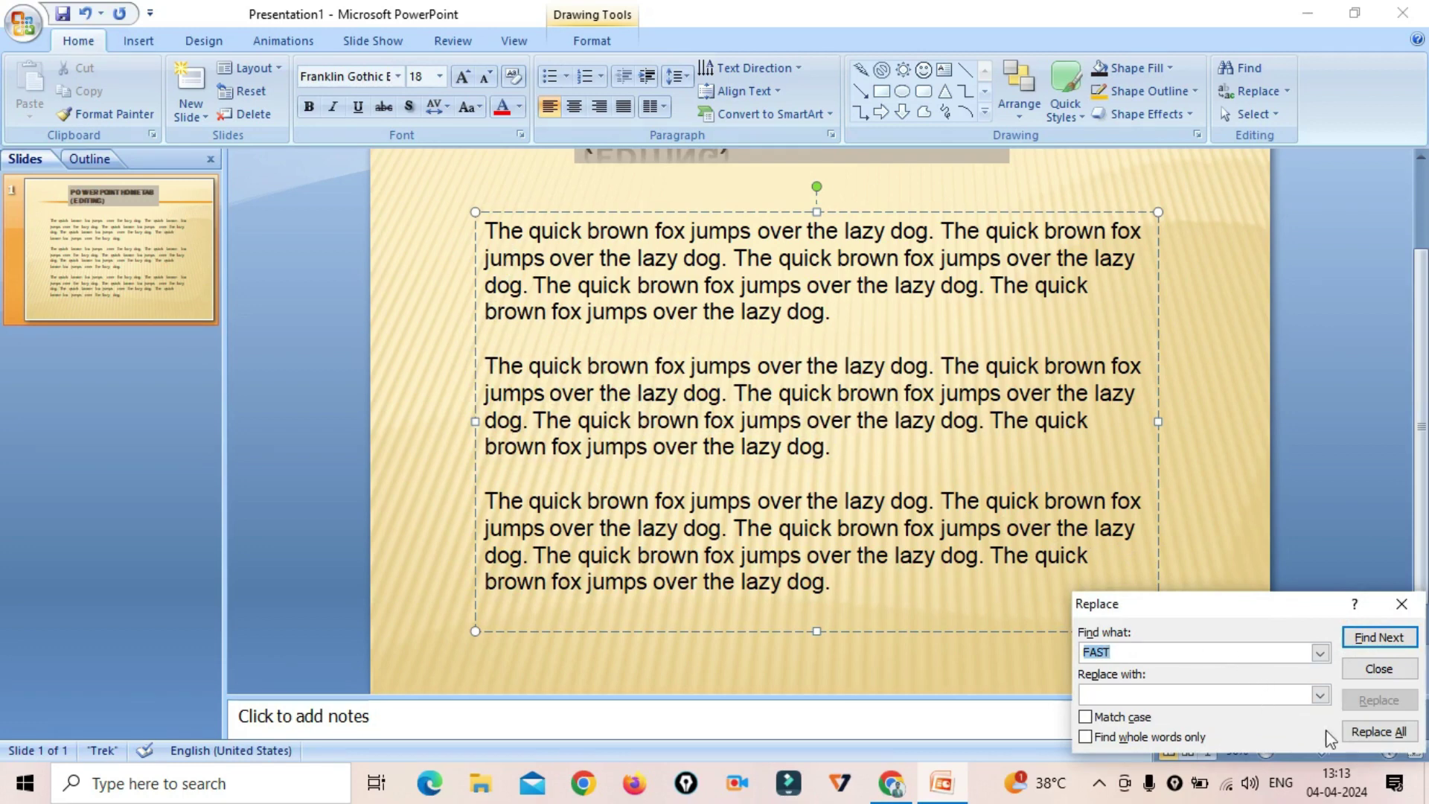
pyautogui.click(1361, 735)
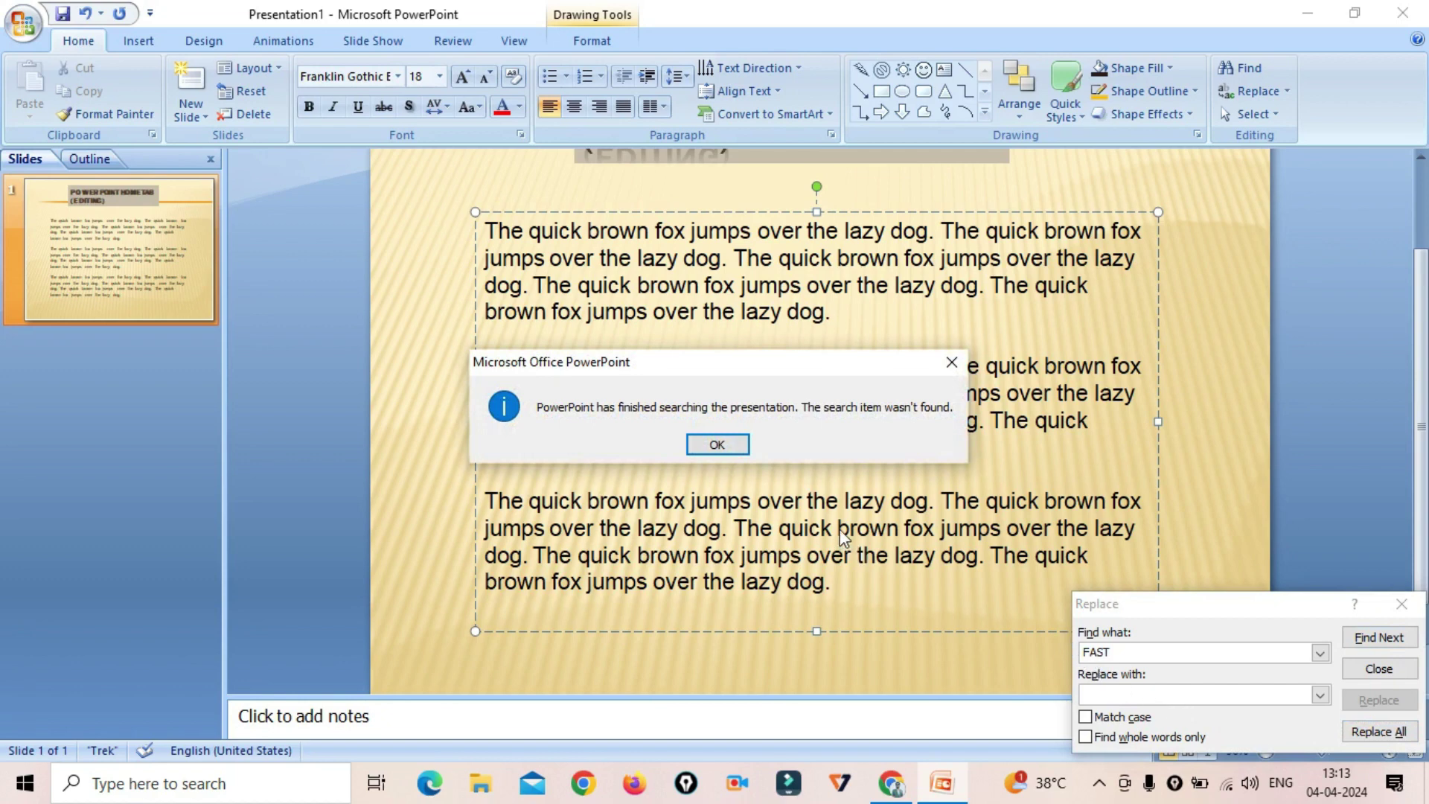
pyautogui.click(951, 363)
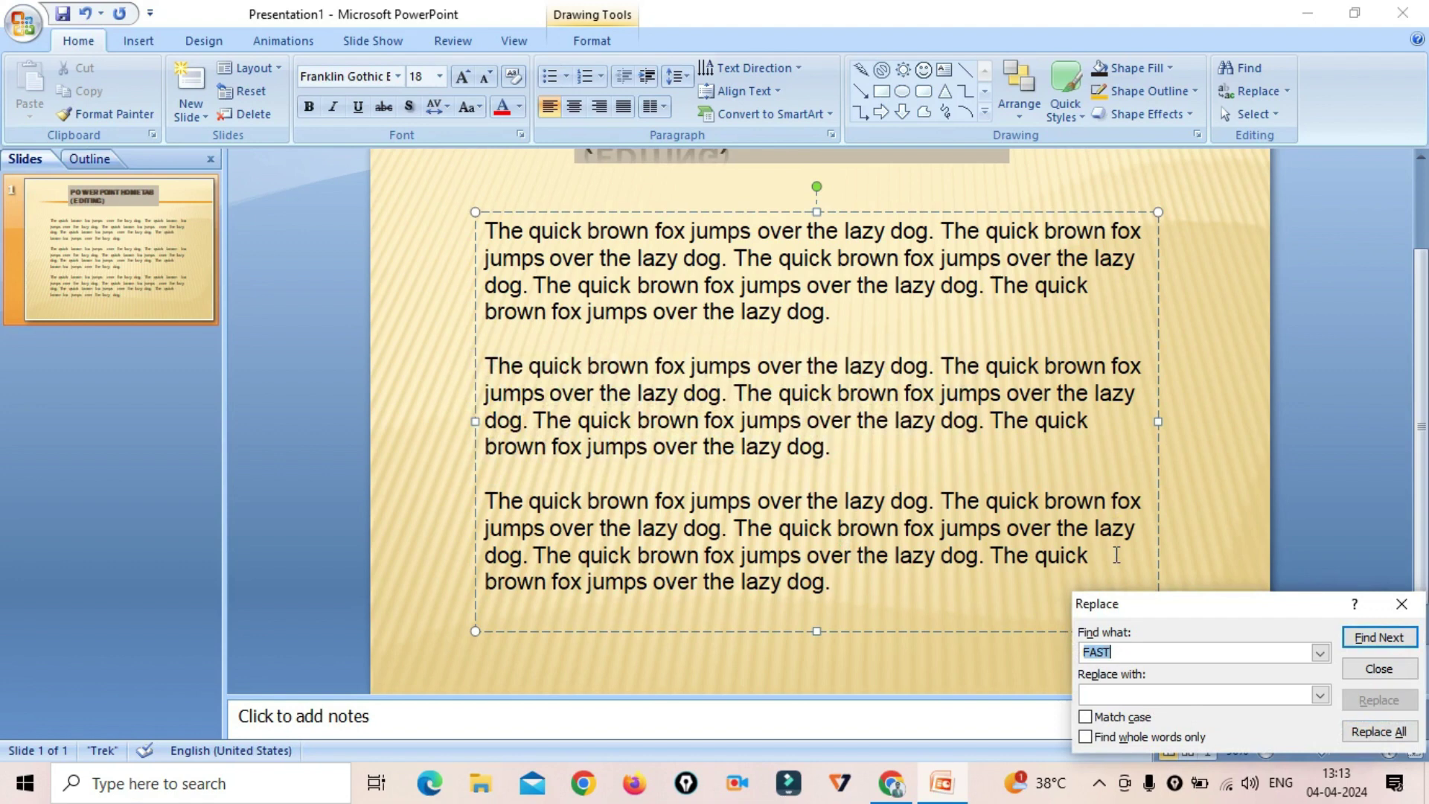
pyautogui.click(1121, 653)
# - Set Find what to QUICK with FAST as replacement and step through the first matches
pyautogui.press('BackSpace')
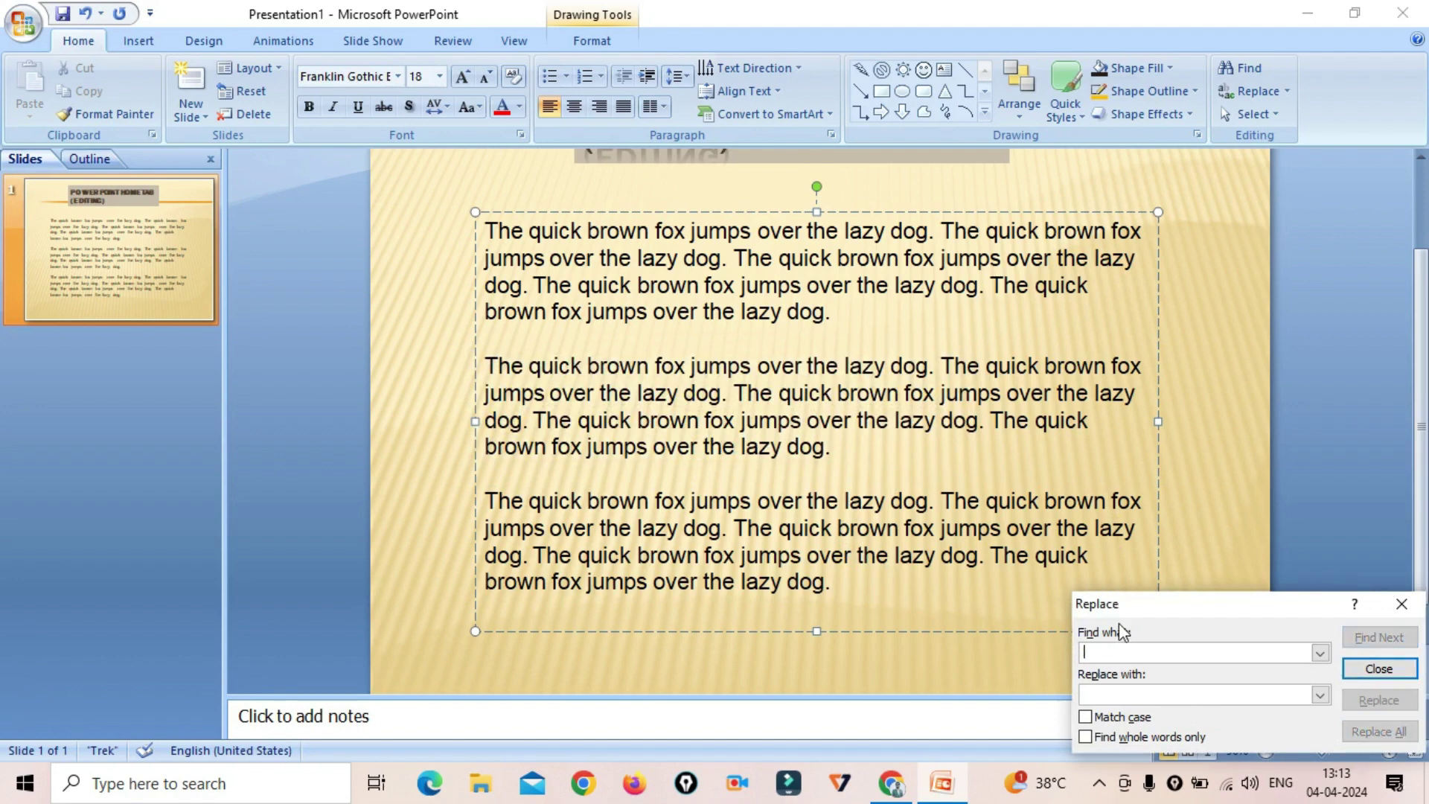
pyautogui.write('QUICK')
pyautogui.press('Tab')
pyautogui.write('FAST')
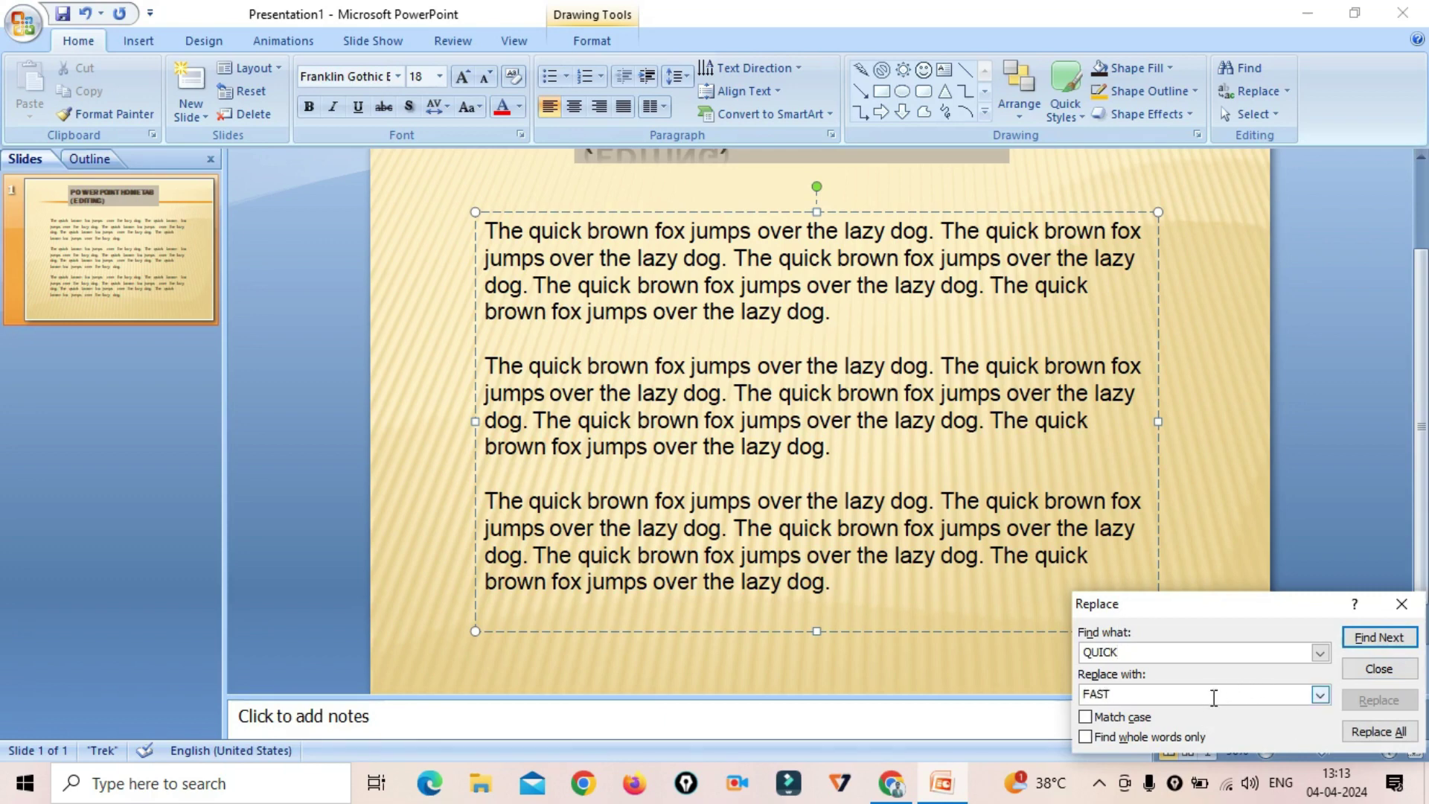
pyautogui.click(1380, 638)
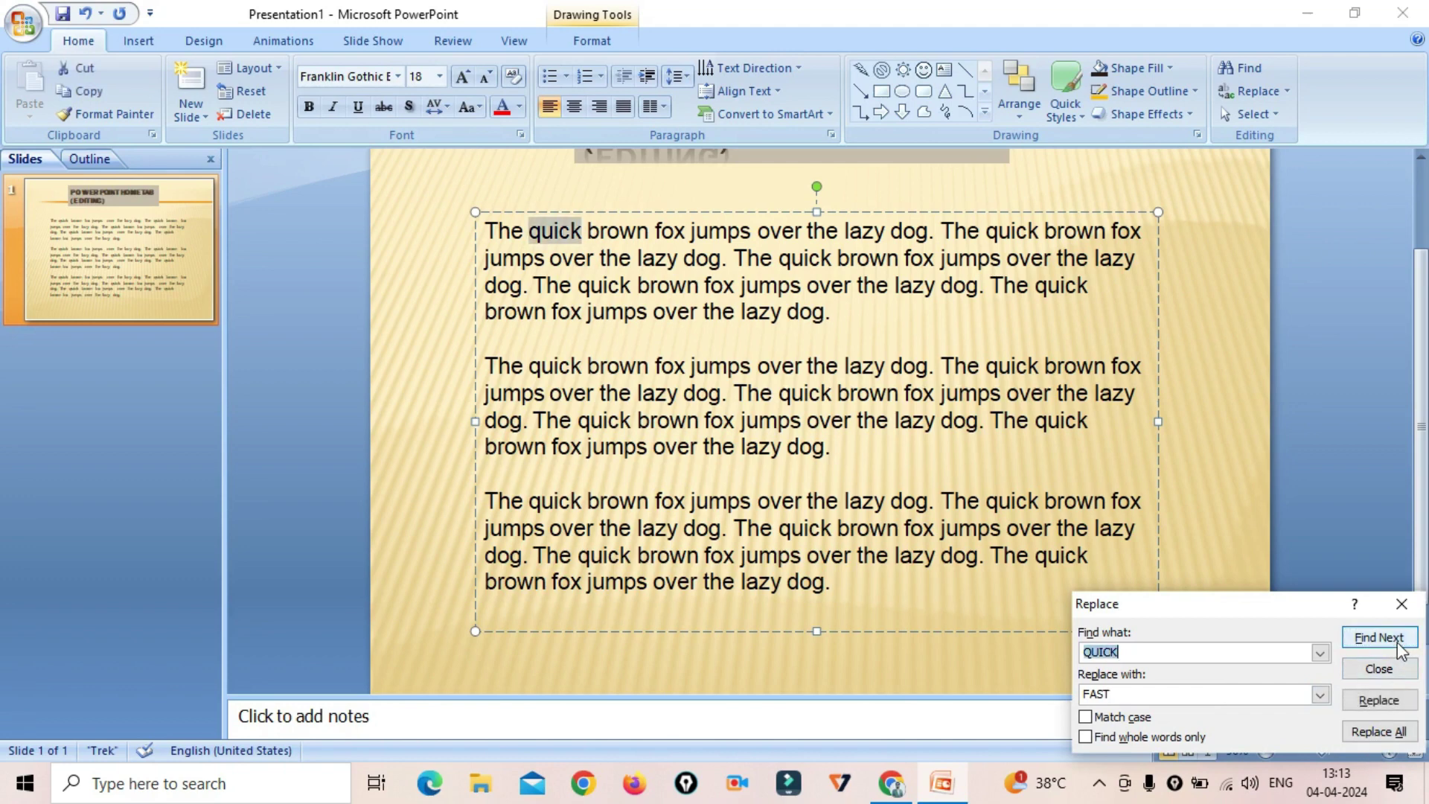
pyautogui.click(1380, 638)
pyautogui.click(1380, 638)
pyautogui.click(1380, 638)
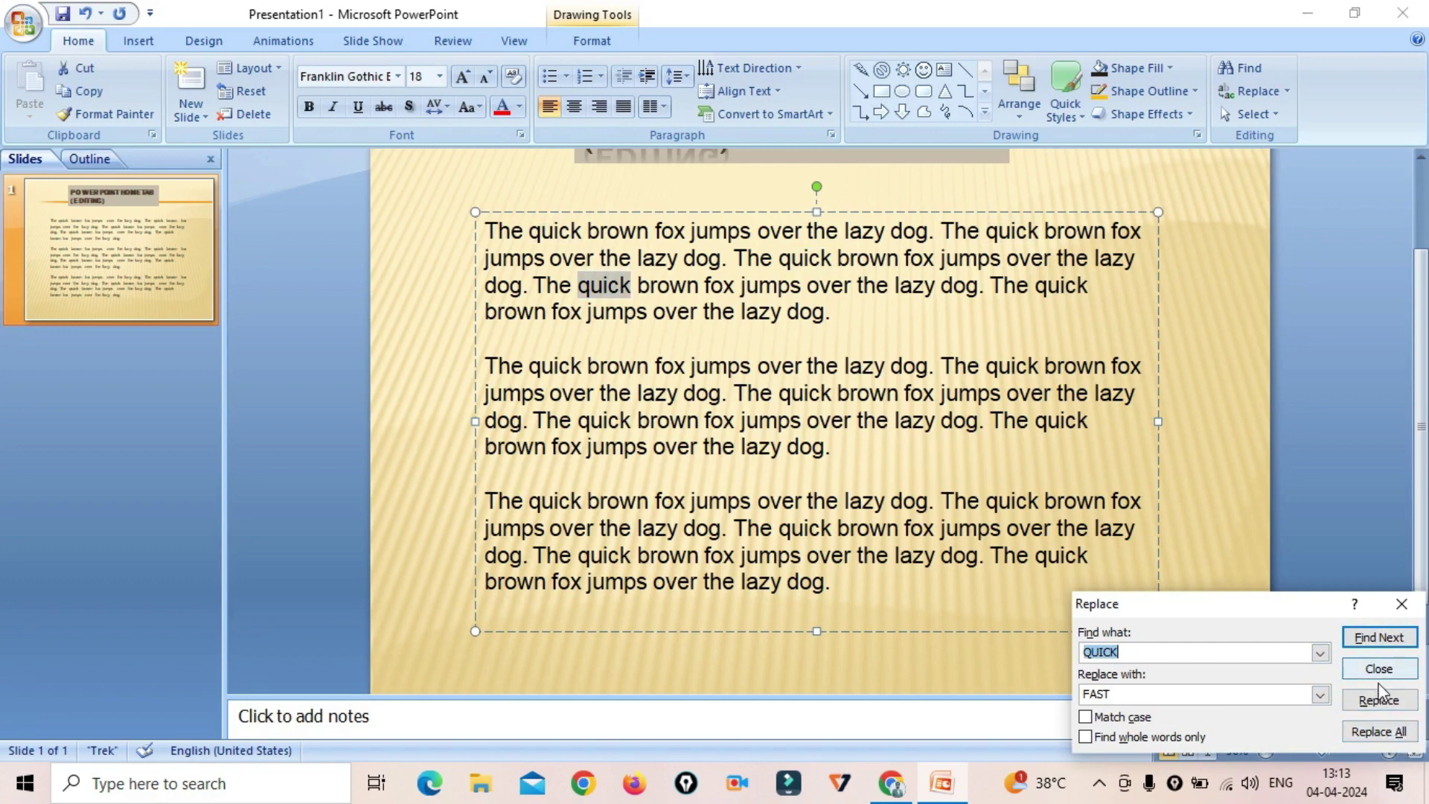
pyautogui.click(1380, 638)
pyautogui.click(1382, 641)
pyautogui.click(1380, 638)
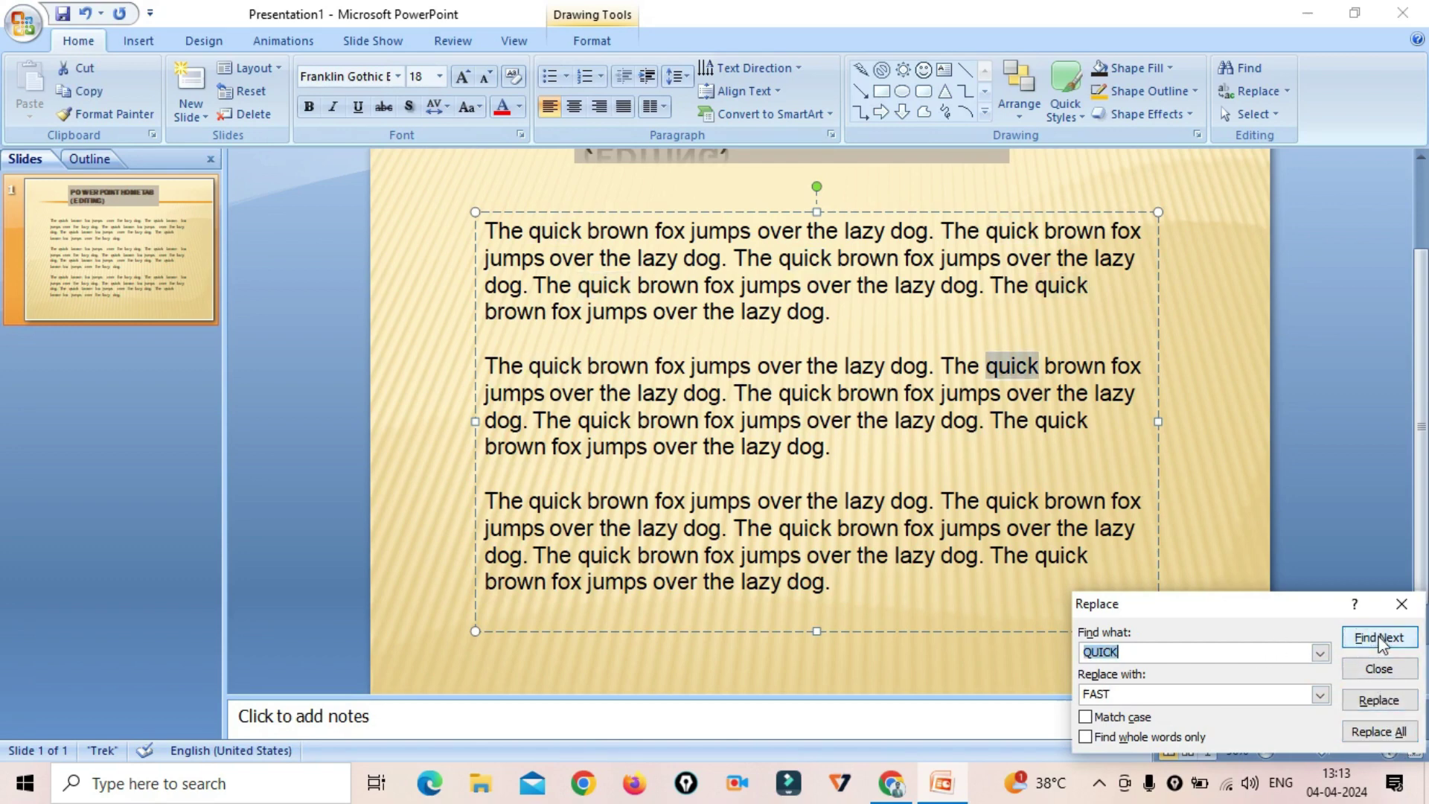
# - Step through the remaining matches, then replace all 15 'quick' occurrences with 'FAST'
pyautogui.click(1379, 638)
pyautogui.click(1380, 638)
pyautogui.click(1379, 639)
pyautogui.click(1379, 638)
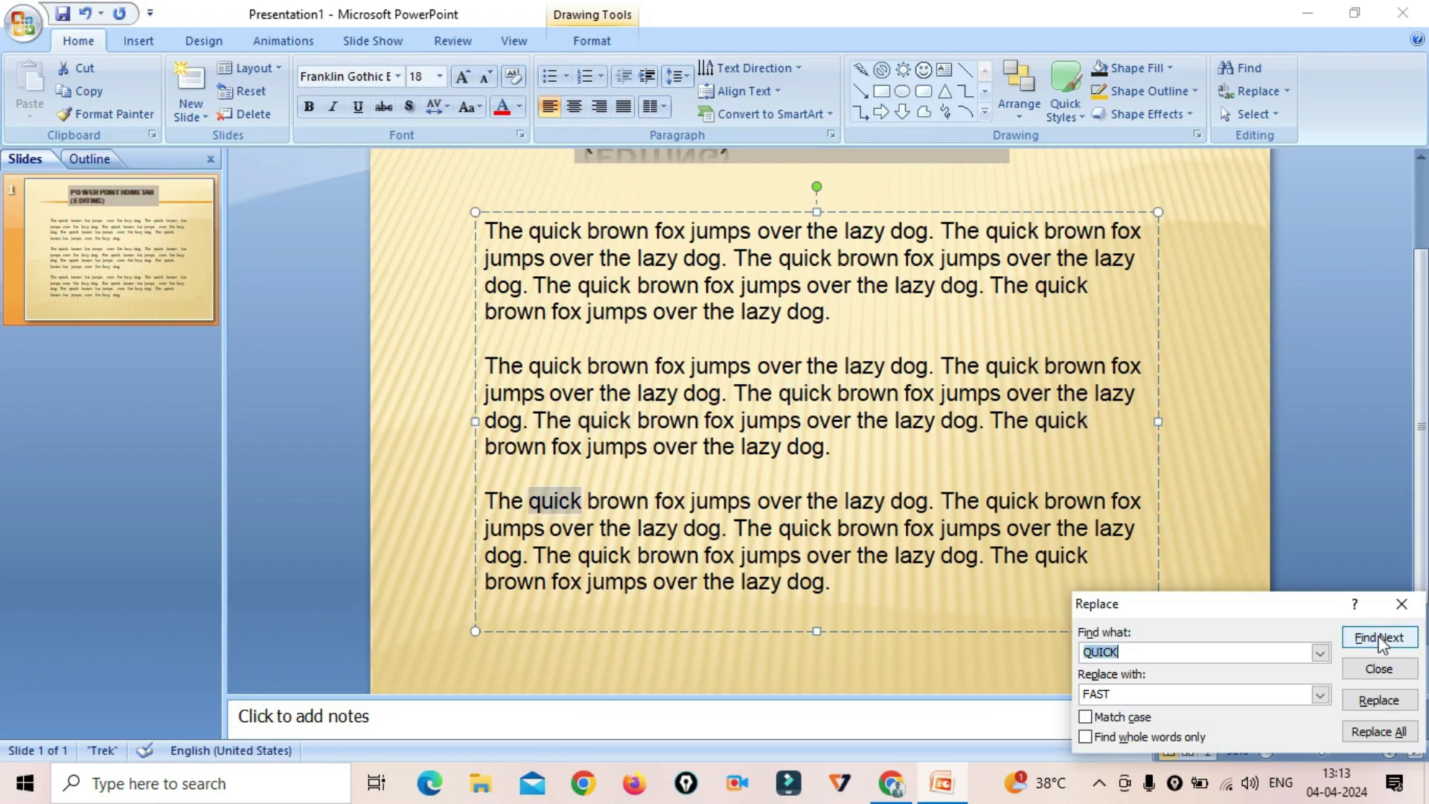
pyautogui.click(1380, 638)
pyautogui.click(1379, 638)
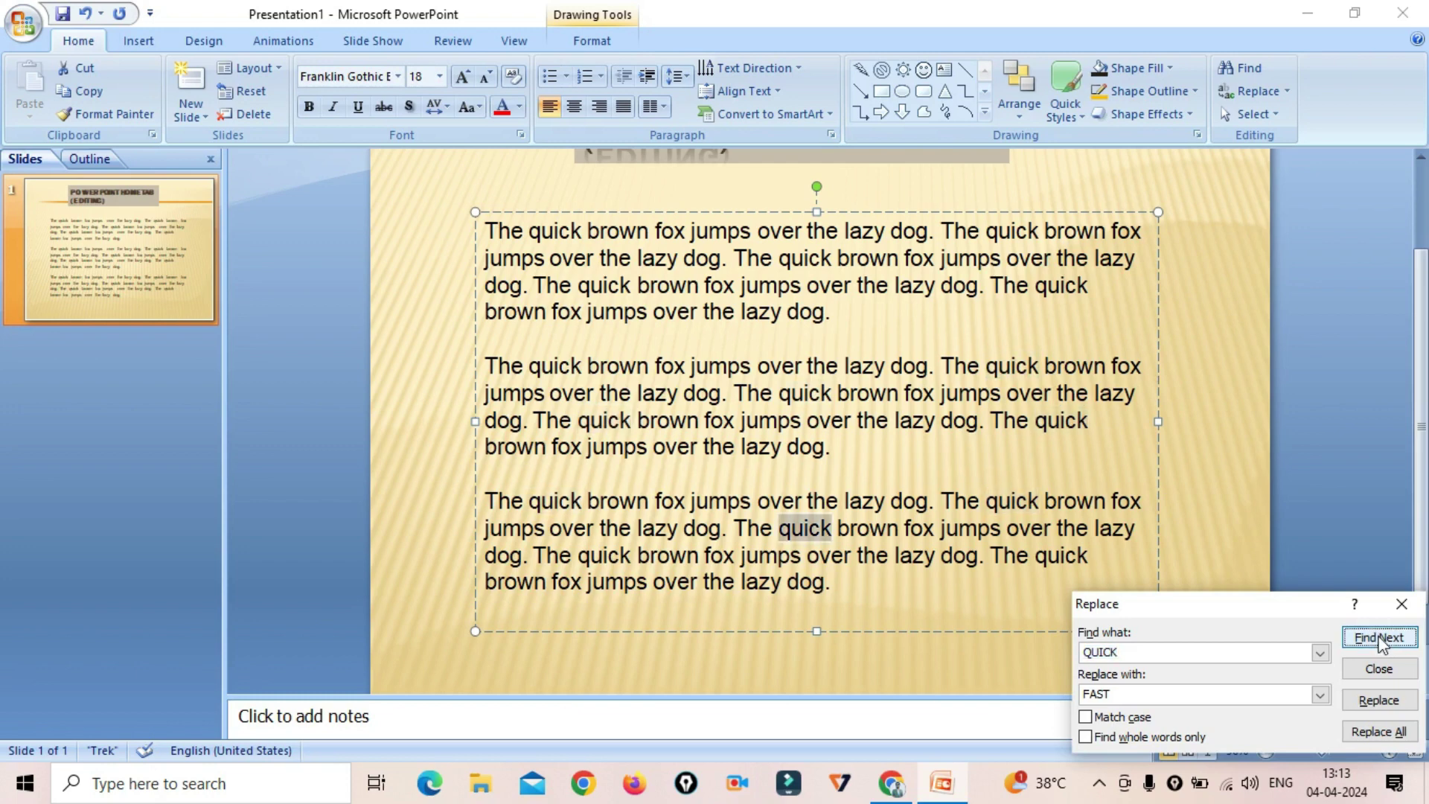
pyautogui.click(1380, 638)
pyautogui.click(1379, 638)
pyautogui.click(1379, 638)
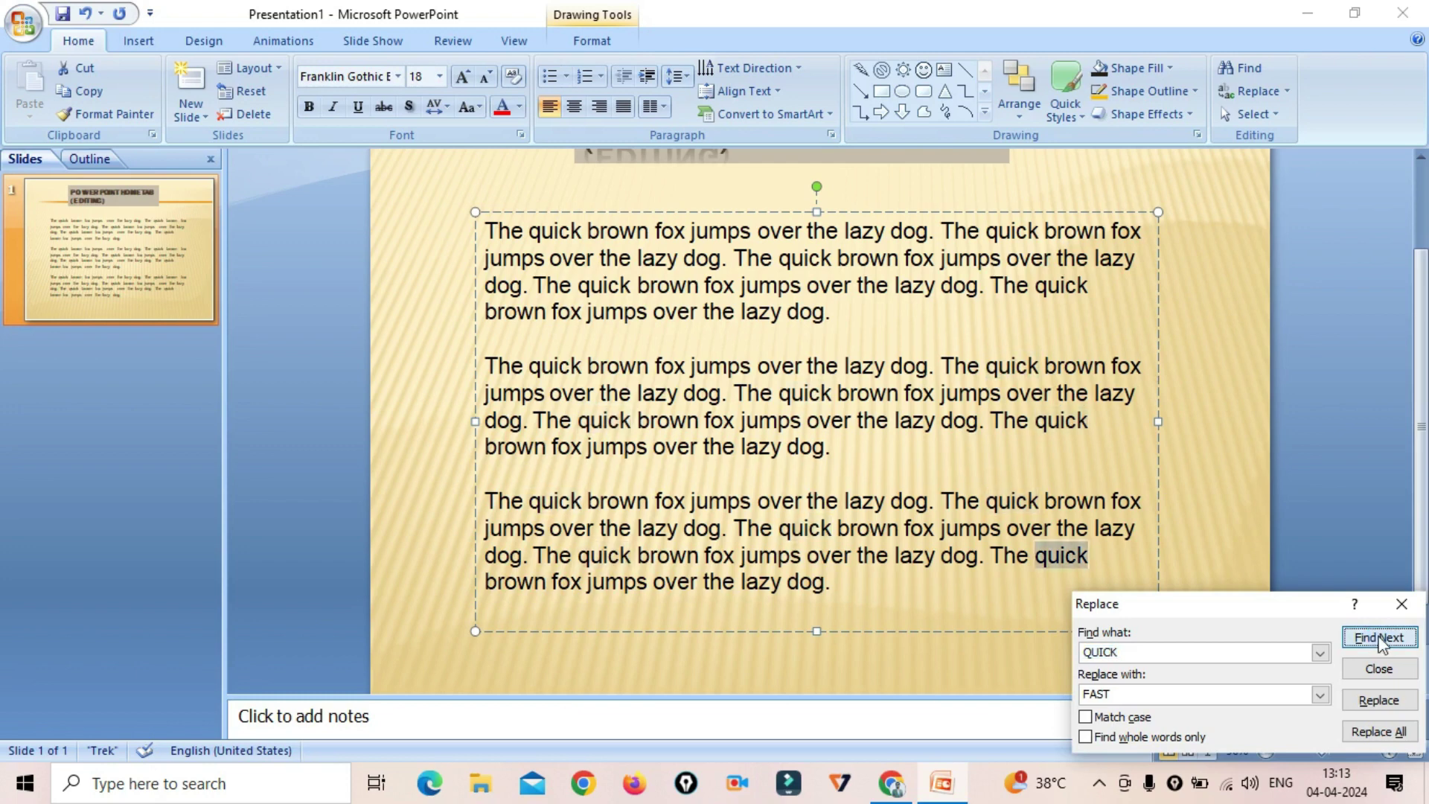
pyautogui.click(717, 445)
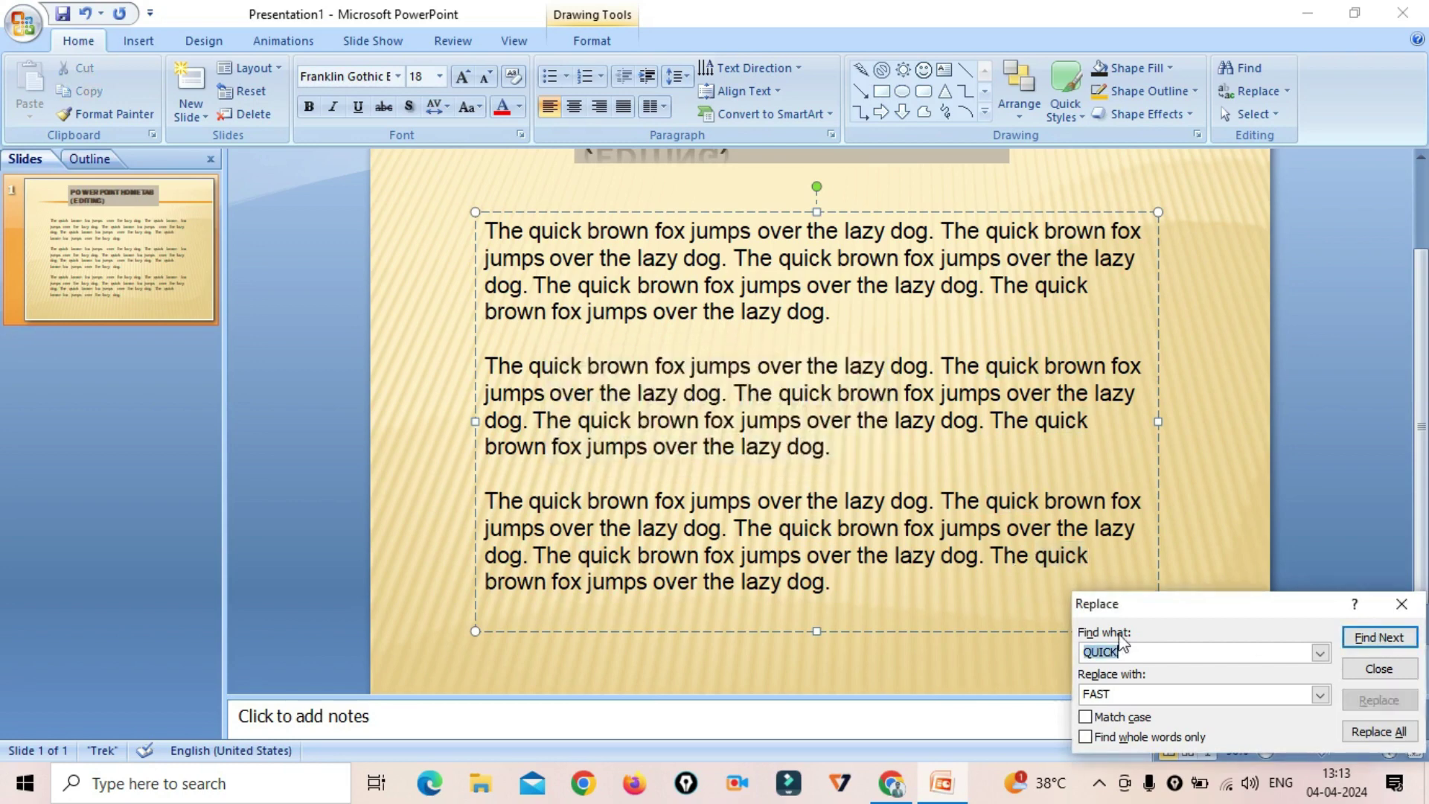
pyautogui.click(1372, 733)
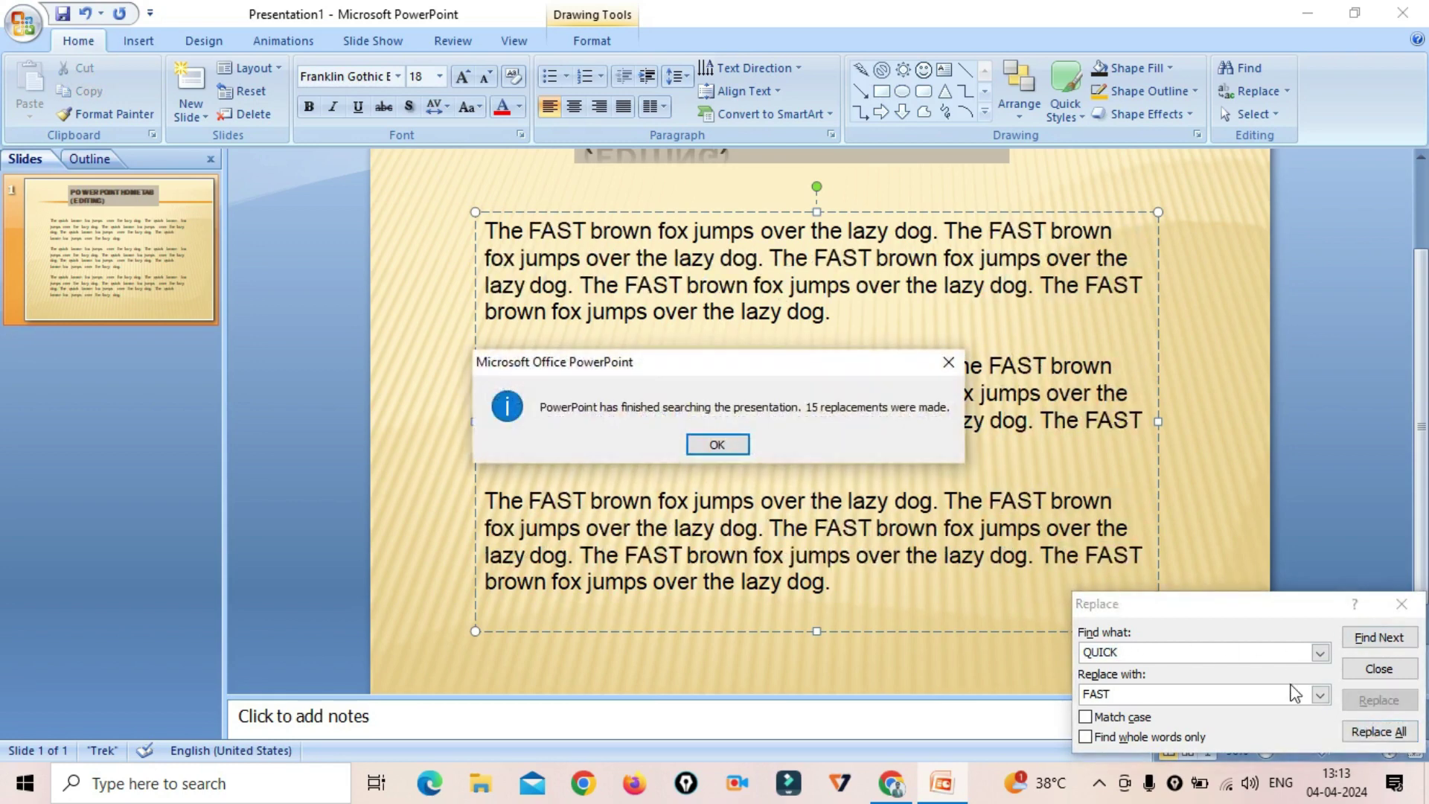
# - Acknowledge the 15-replacements message and close the Replace dialog
pyautogui.click(724, 444)
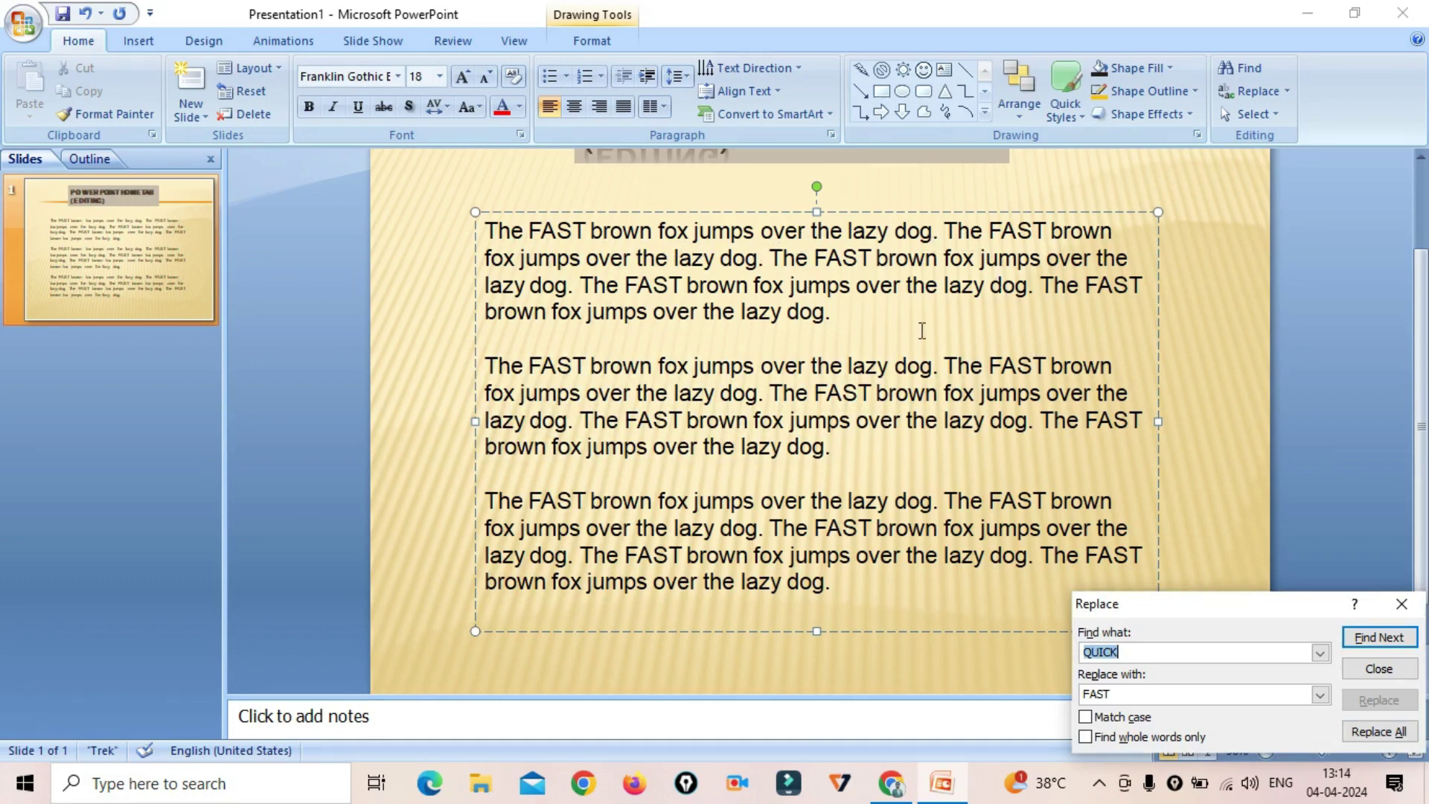
pyautogui.click(1402, 604)
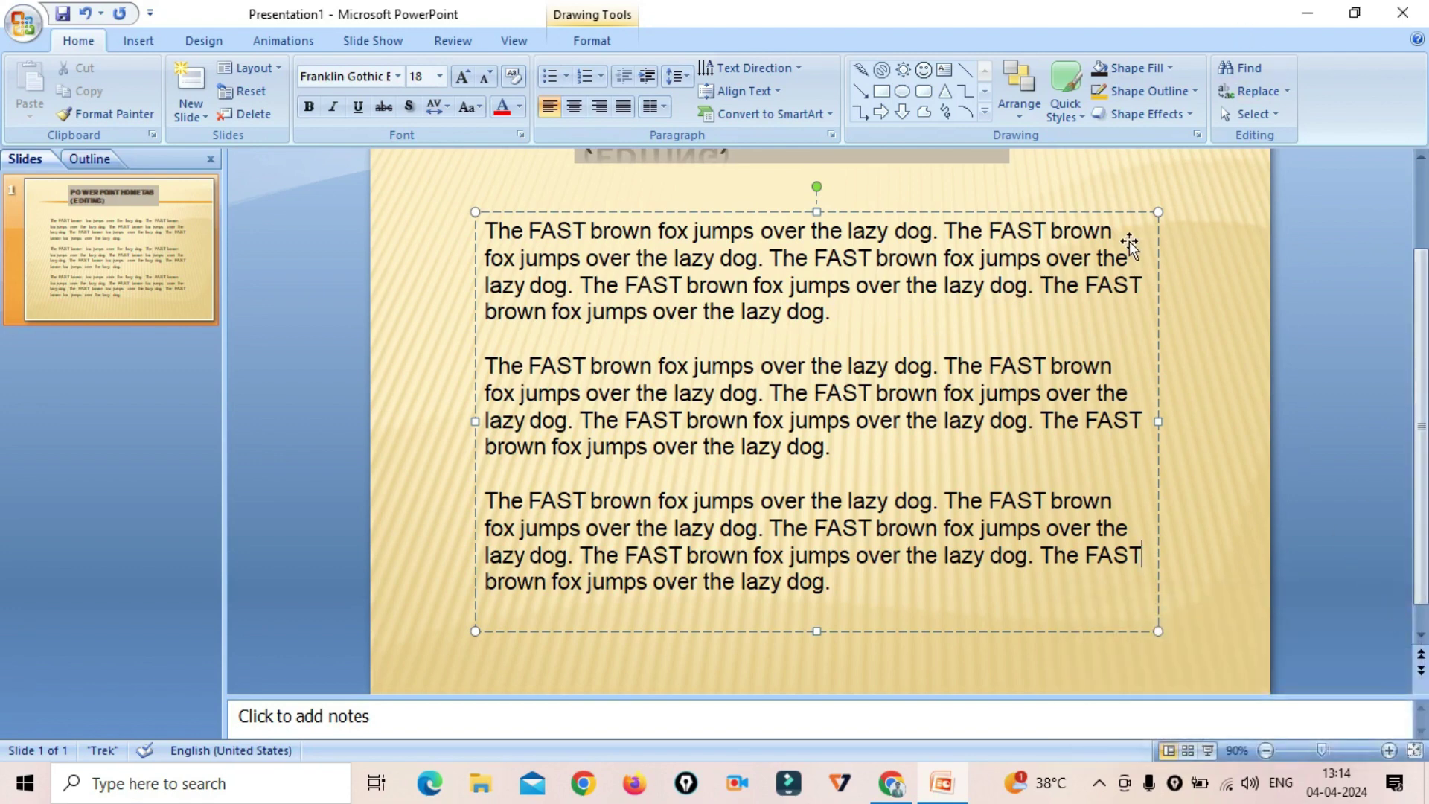
pyautogui.click(1237, 114)
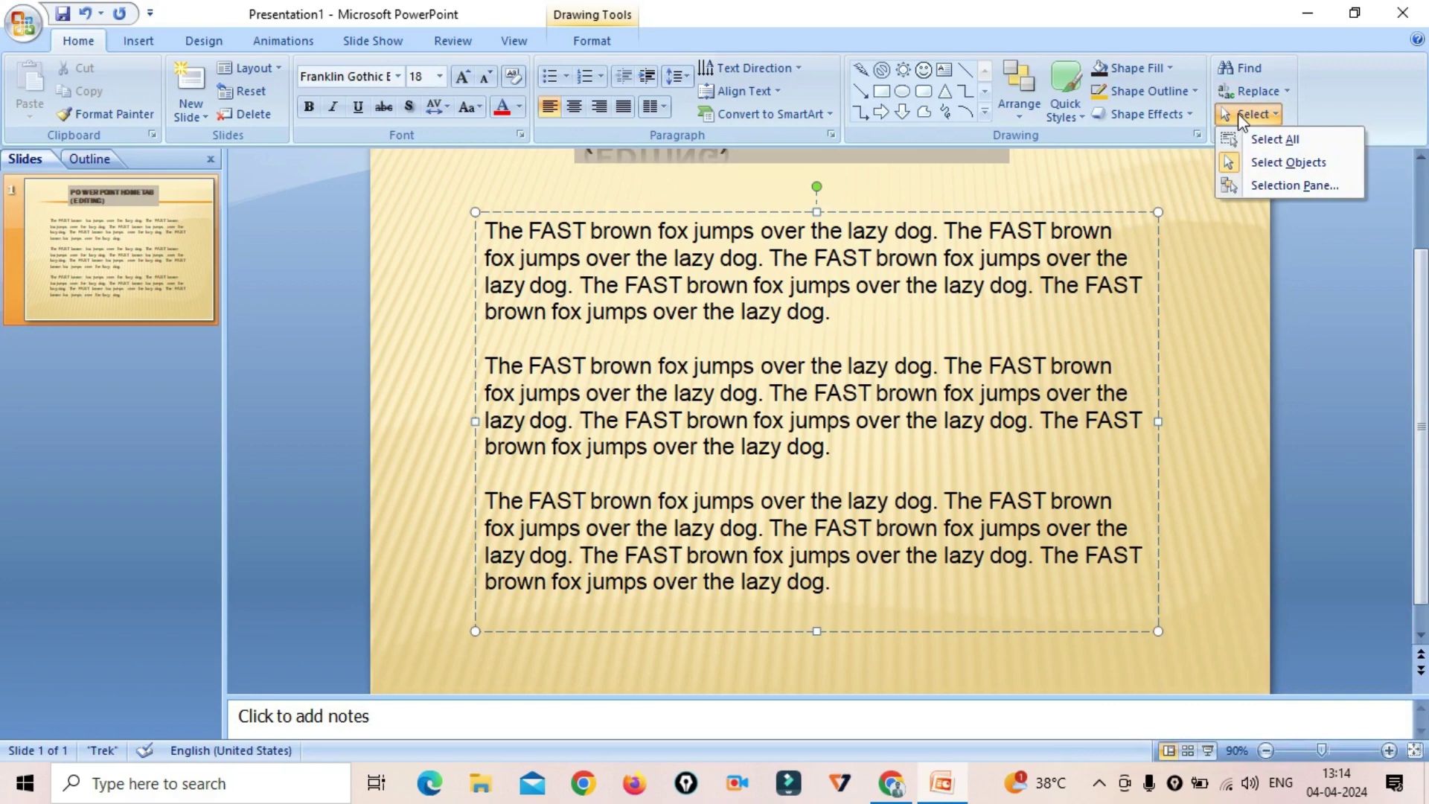
pyautogui.click(1275, 139)
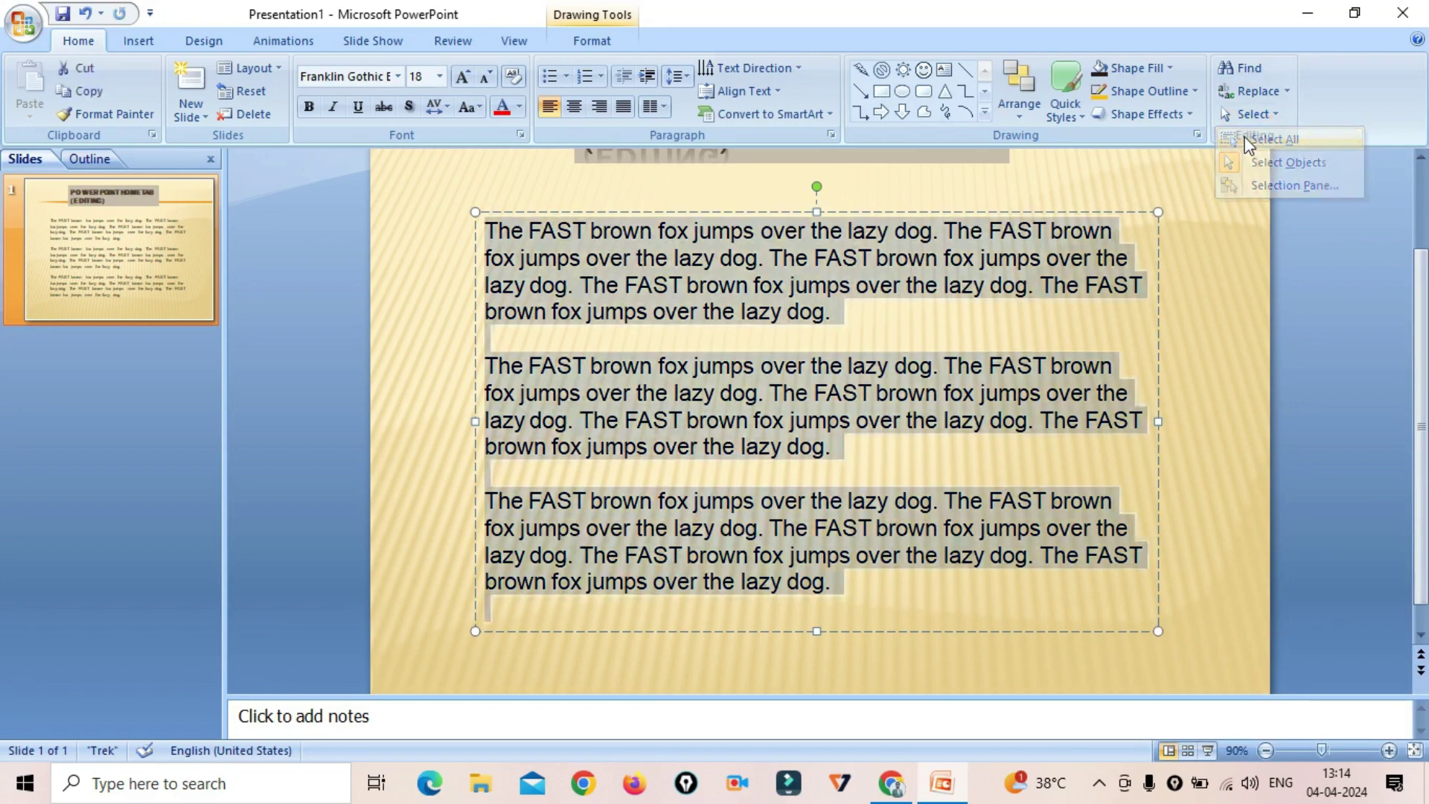
pyautogui.click(1251, 114)
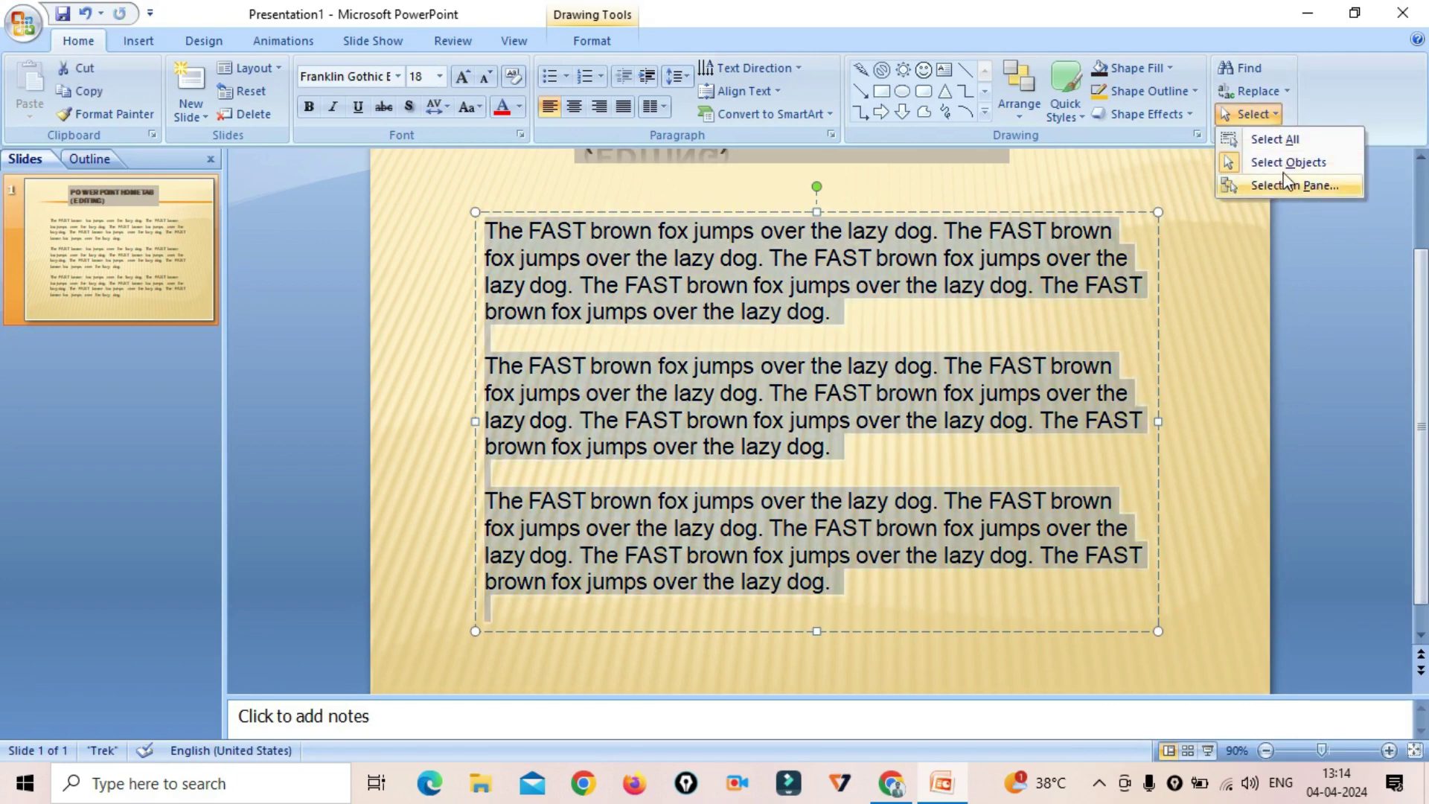
pyautogui.click(1277, 162)
pyautogui.click(947, 390)
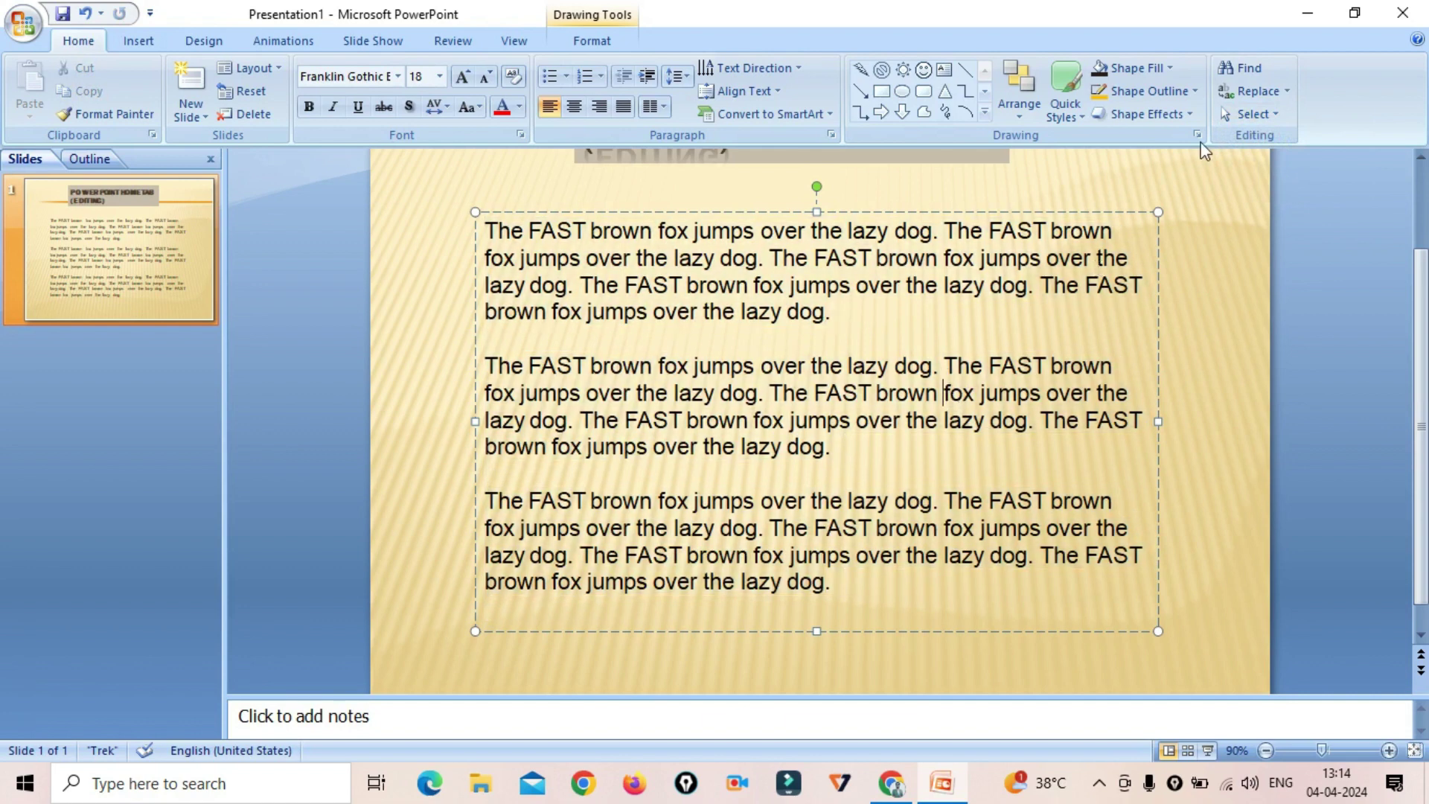
pyautogui.click(1251, 114)
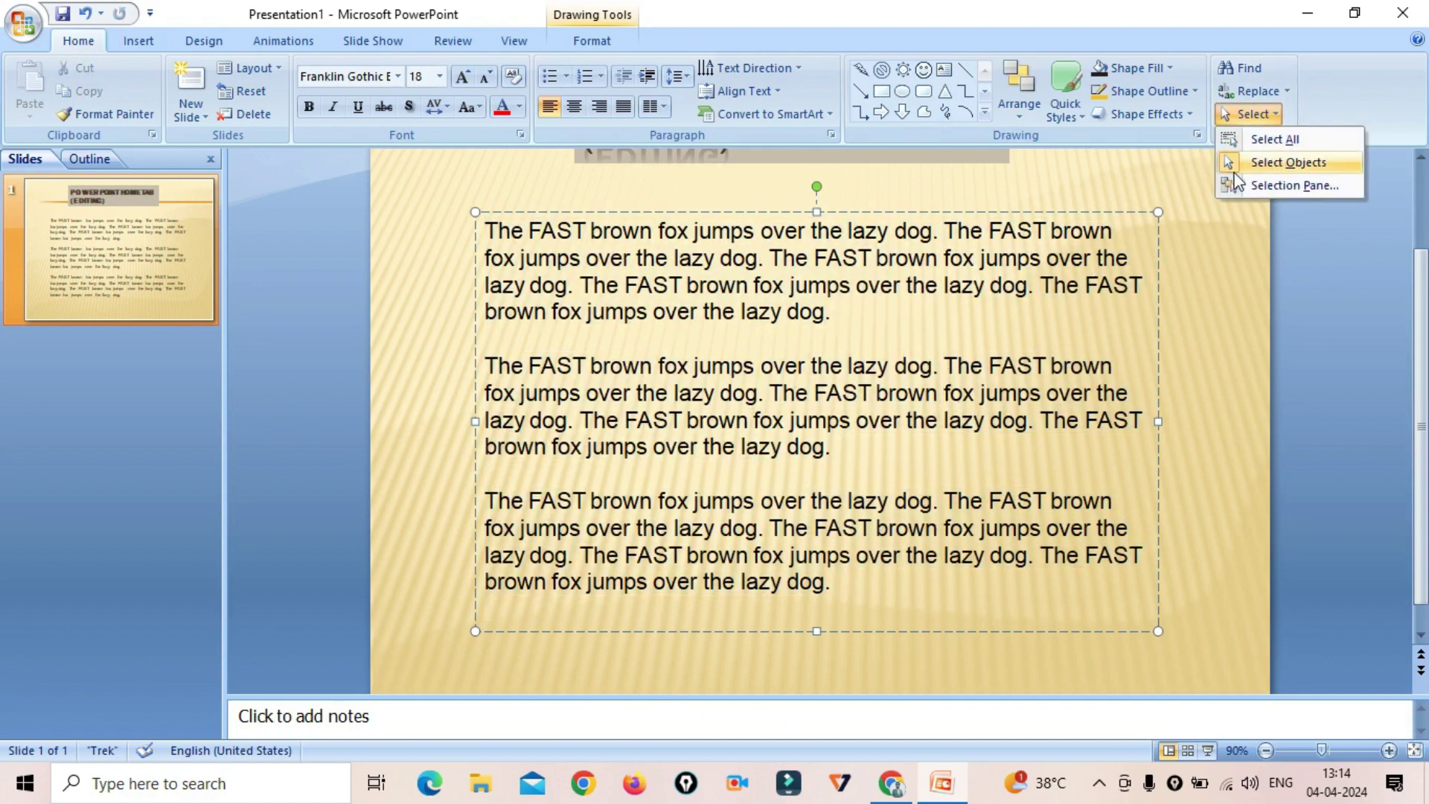
pyautogui.press('Escape')
pyautogui.moveTo(941, 365); pyautogui.dragTo(989, 365)
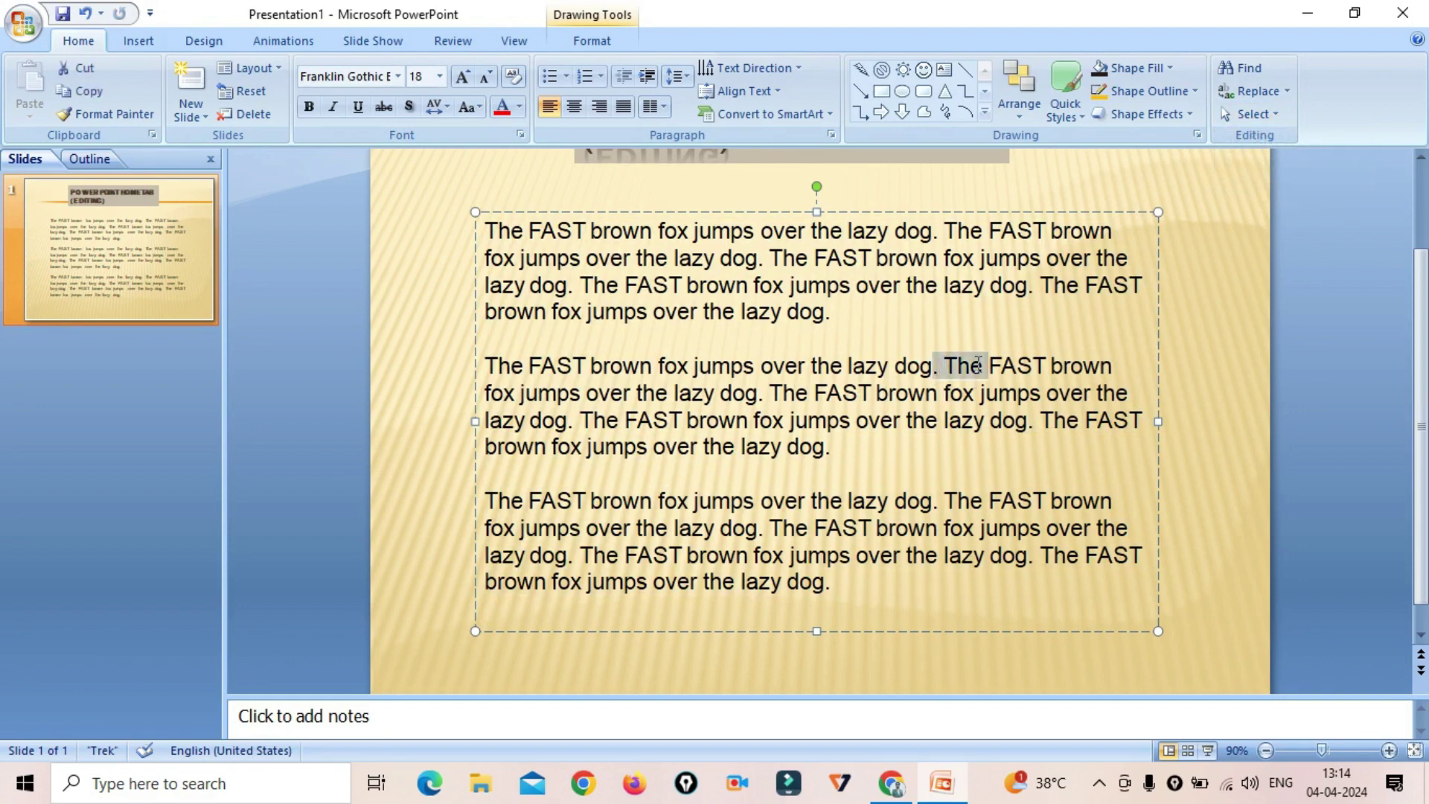
pyautogui.click(1226, 113)
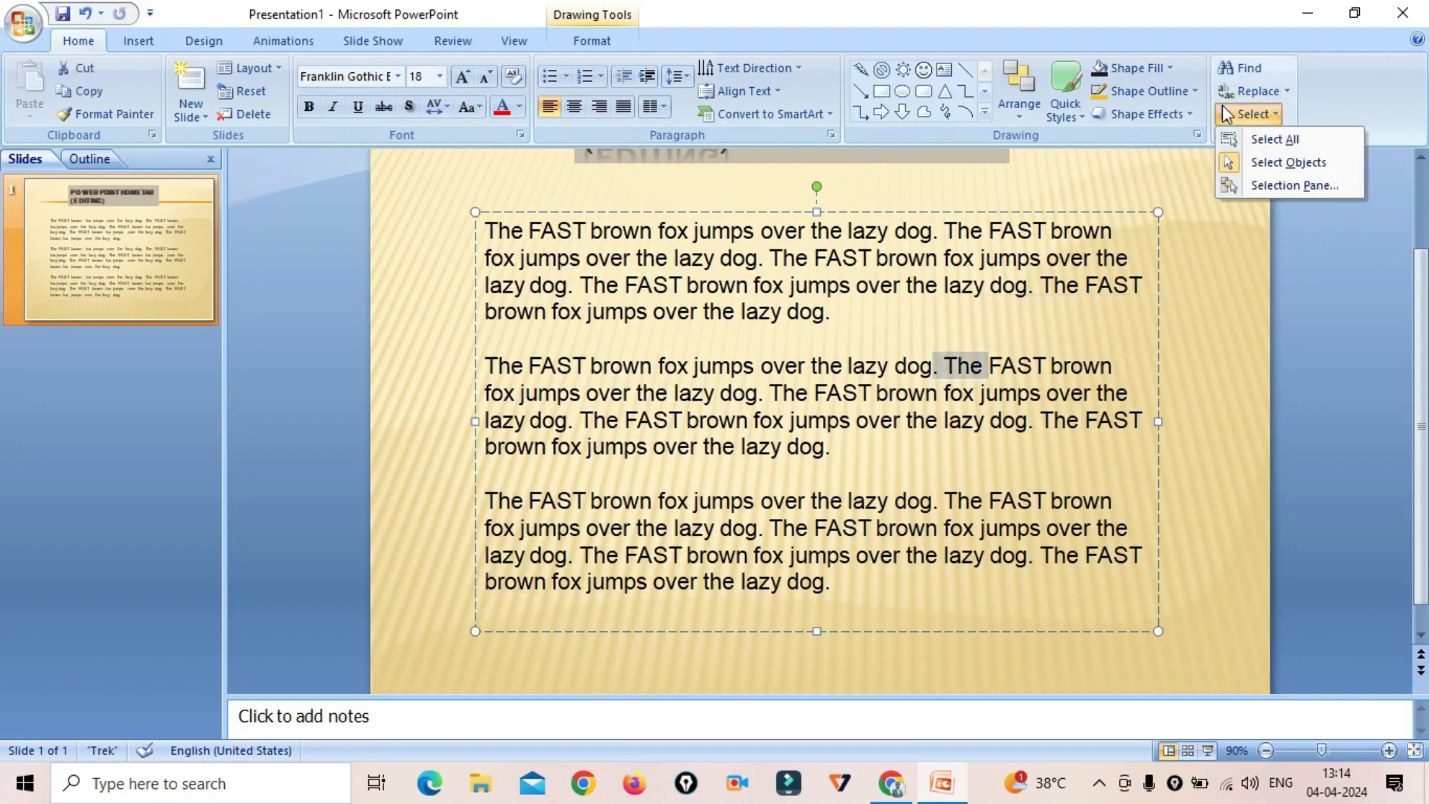
pyautogui.click(1263, 163)
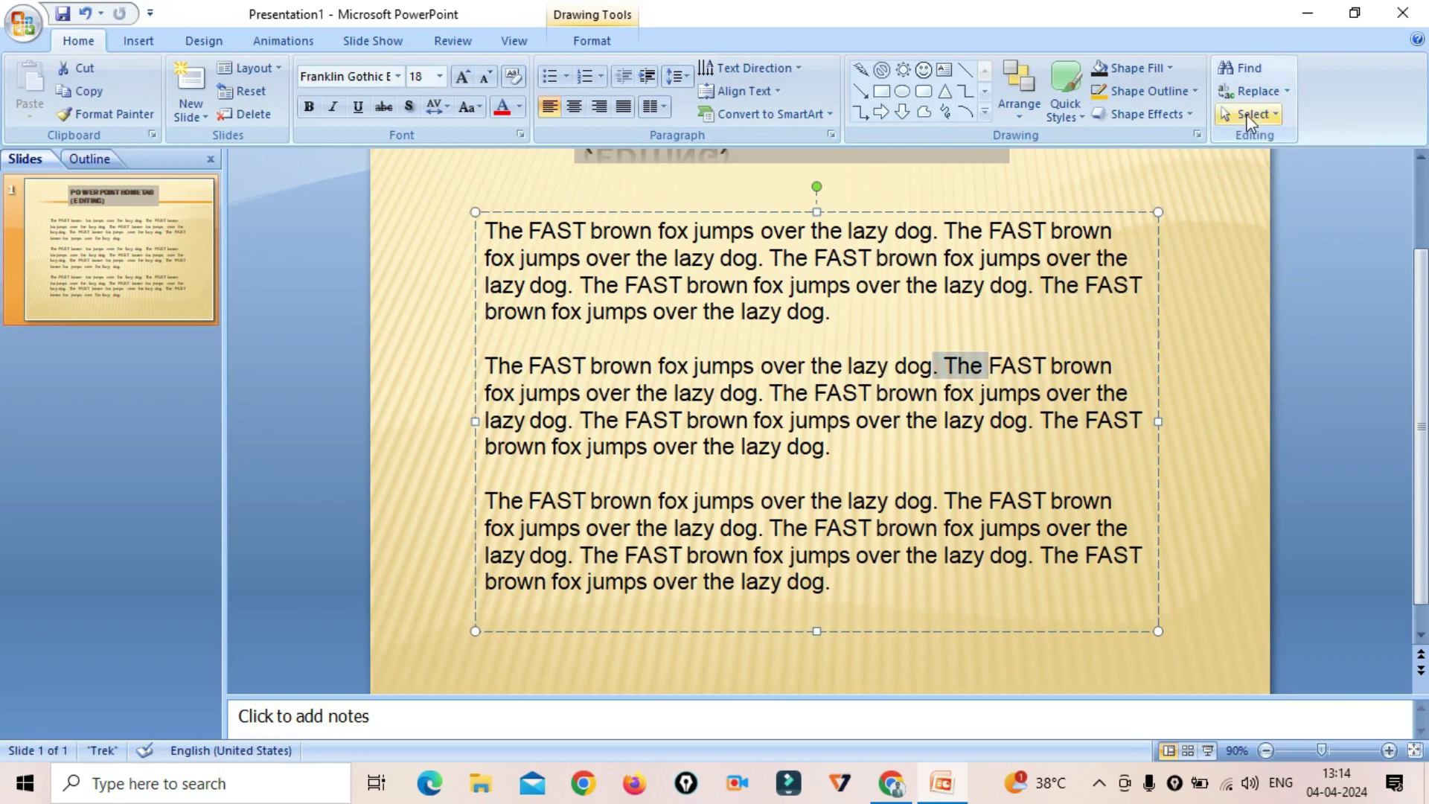
pyautogui.click(1246, 114)
pyautogui.click(1275, 189)
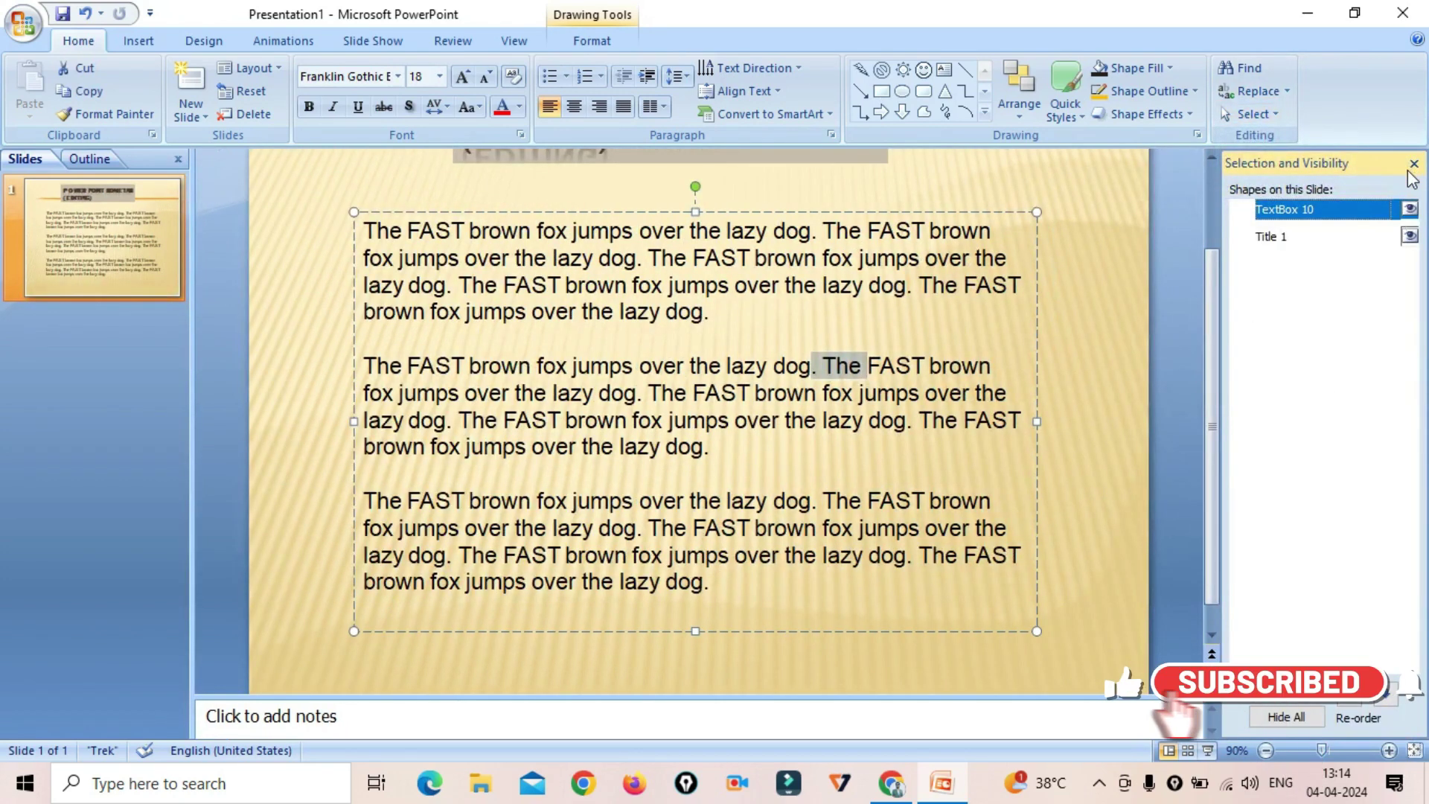
pyautogui.click(1414, 163)
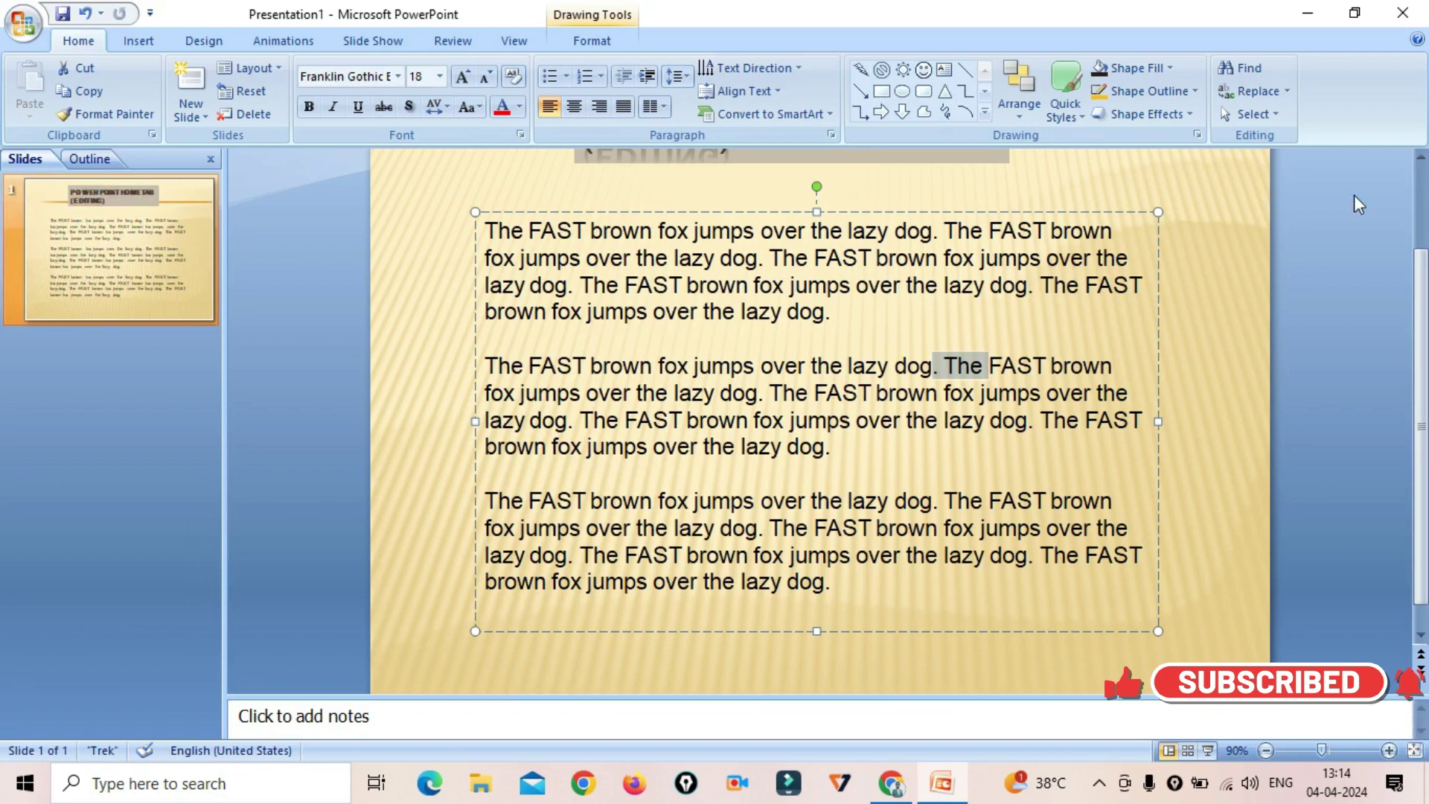